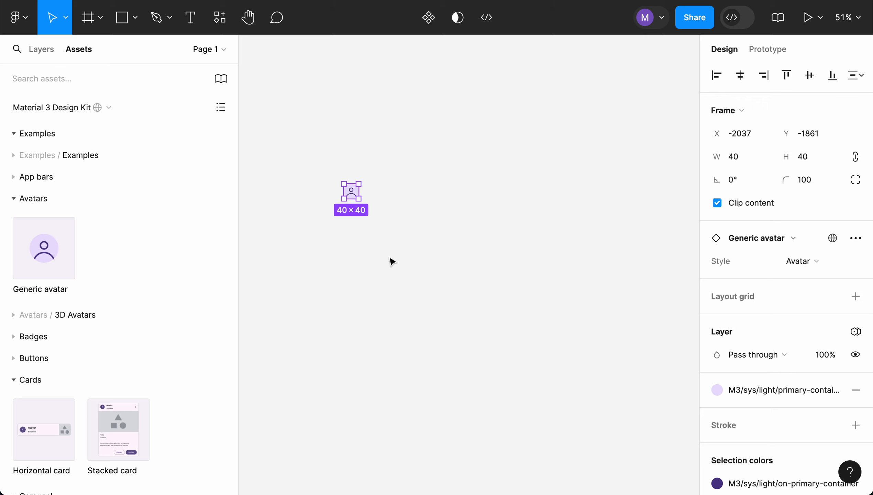
click(389, 260)
click(355, 196)
click(425, 209)
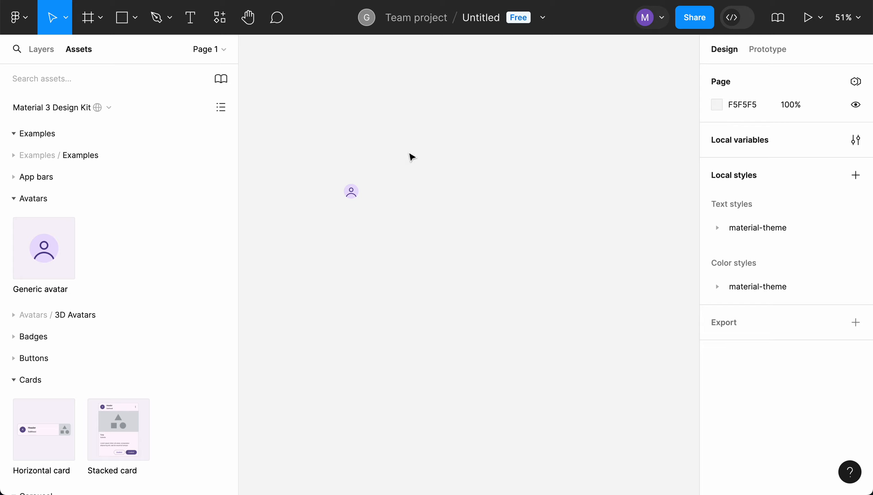
- Add a text label reading Name to the right of the avatar
click(192, 19)
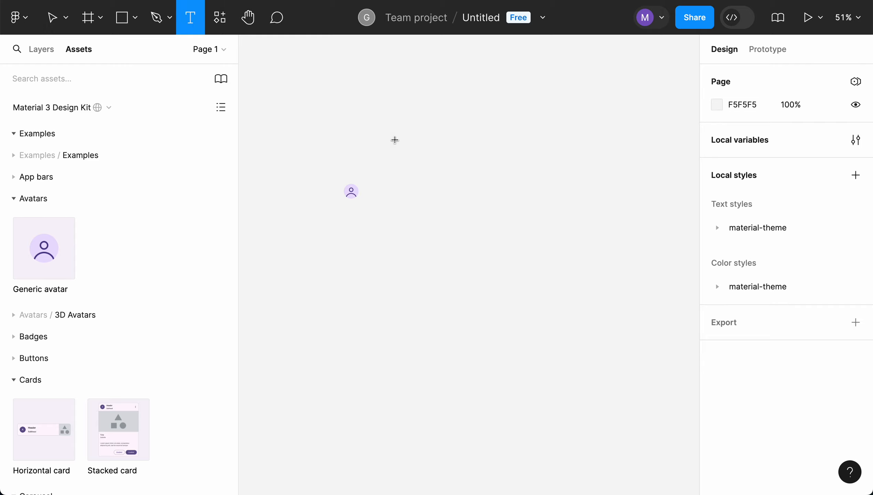
click(381, 179)
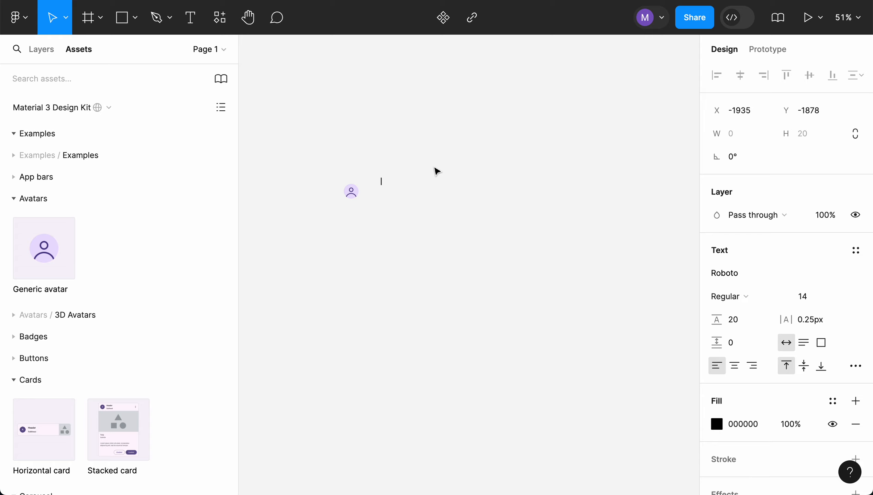
text(First Name and Last Name)
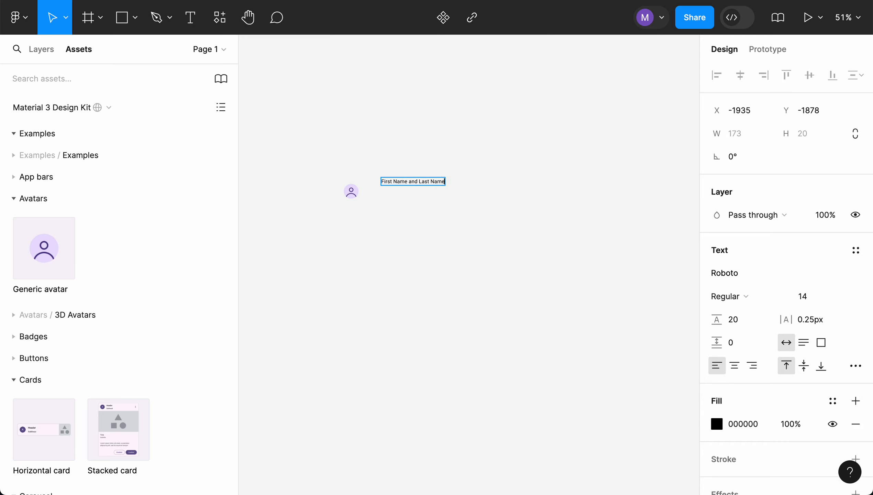
key(ctrl+a)
text(Name)
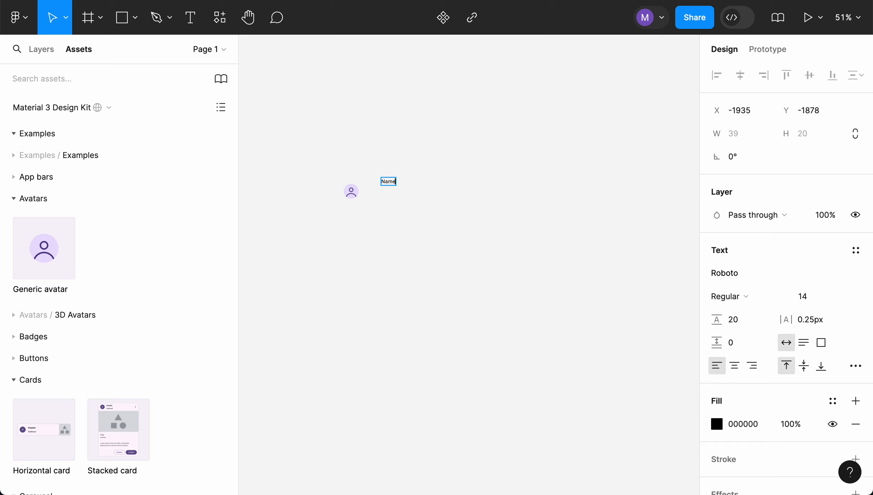
click(477, 185)
key(Escape)
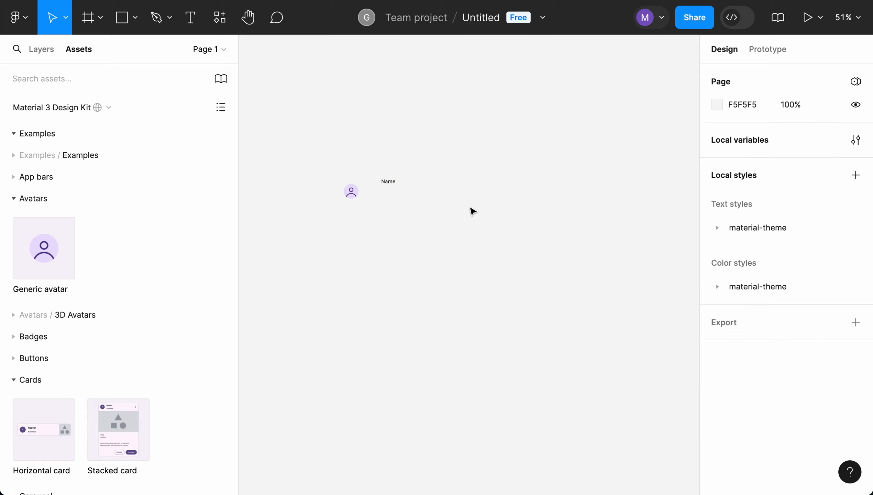
- Duplicate the Name label and place the copy below the original
click(393, 187)
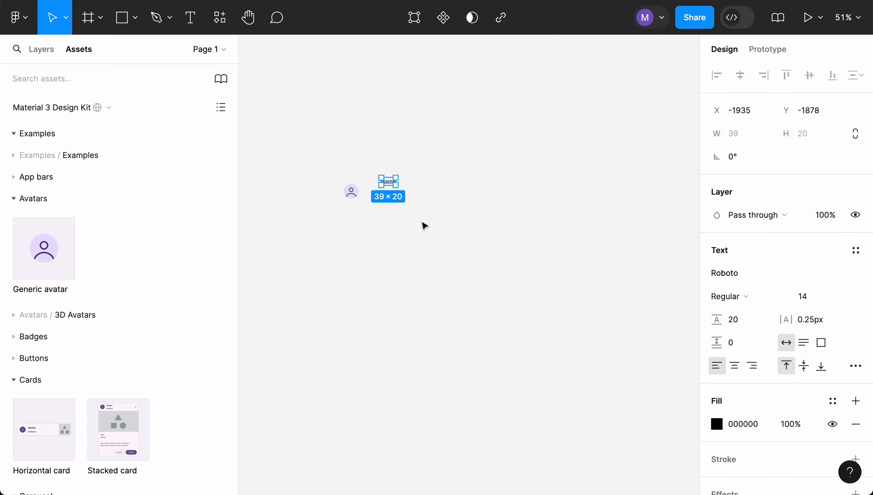
drag(391, 187, 388, 206)
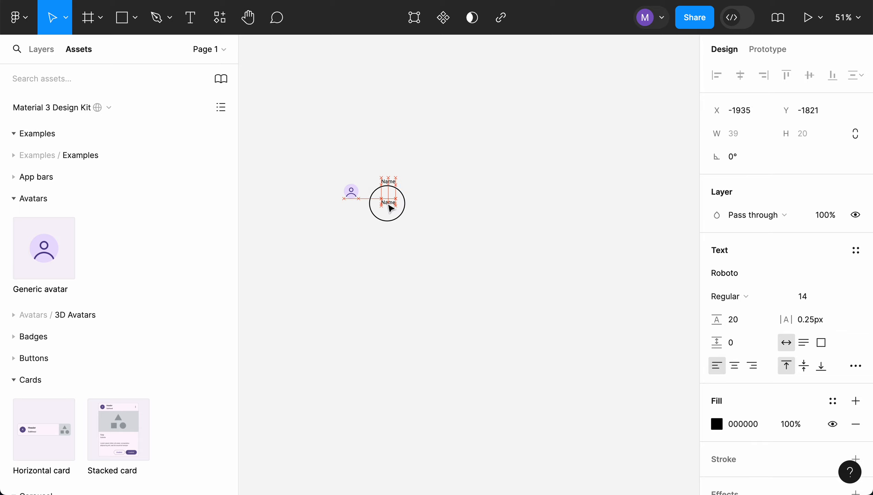
click(419, 194)
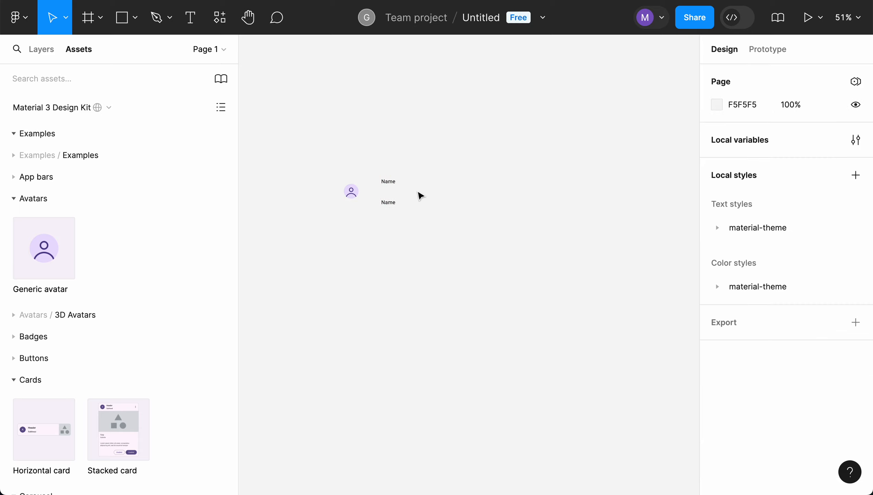
- Move the upper Name label closer to the avatar
key(shift+1)
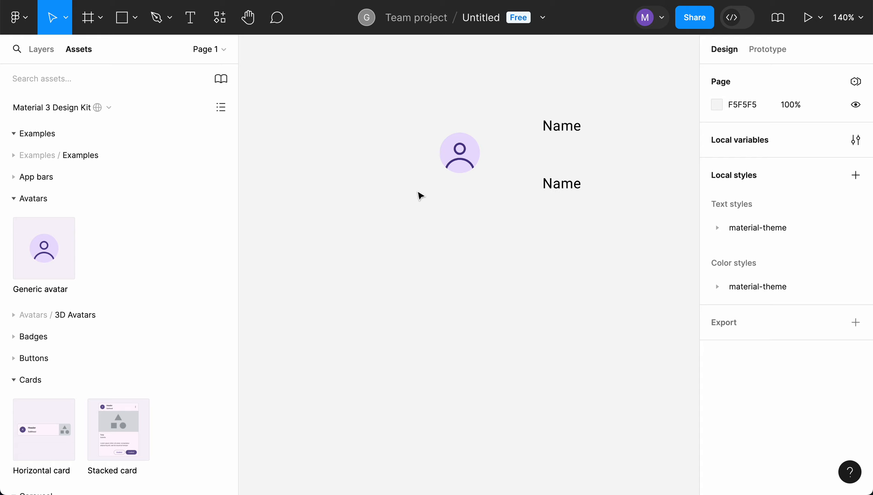
scroll(418, 193, up, 1)
scroll(419, 192, right, 4)
scroll(418, 192, up, 3)
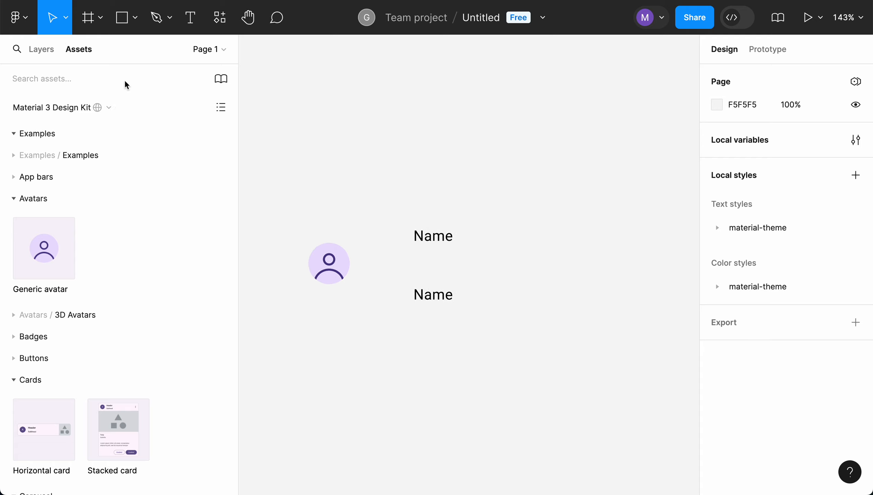
click(49, 50)
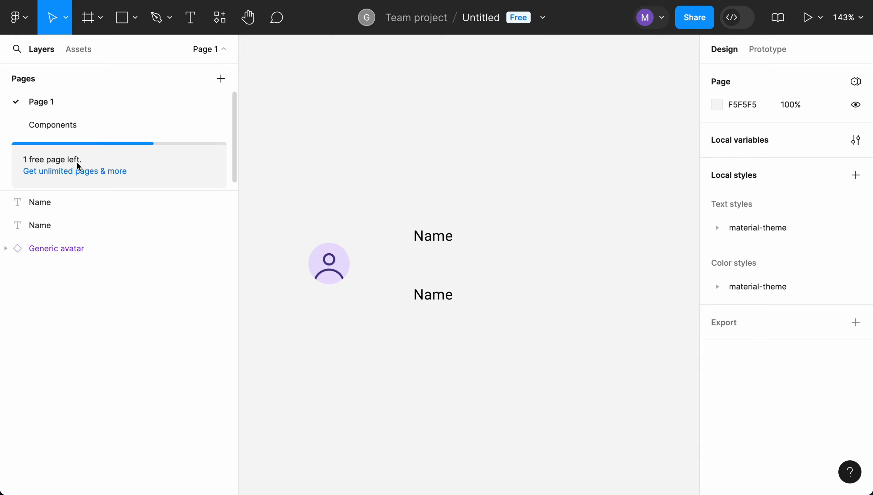
drag(440, 245, 399, 254)
- Rename the second text layer to Job Description
click(69, 206)
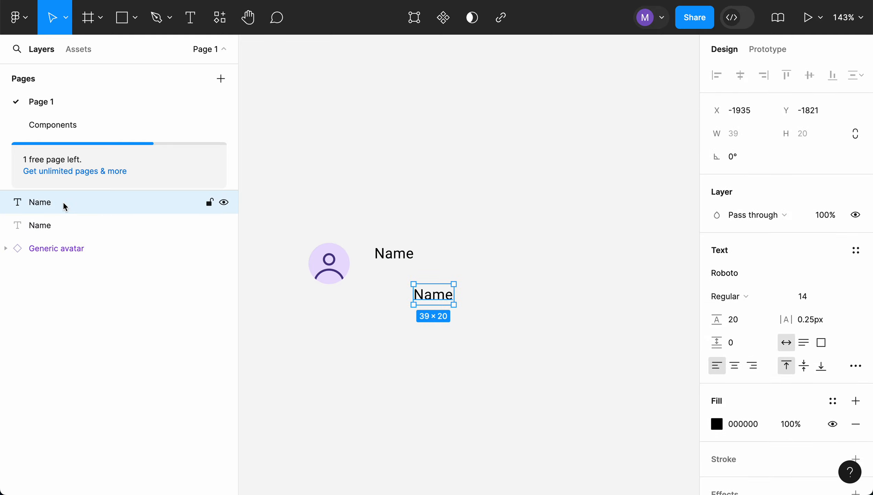
click(34, 224)
double_click(36, 228)
text(Job Descript)
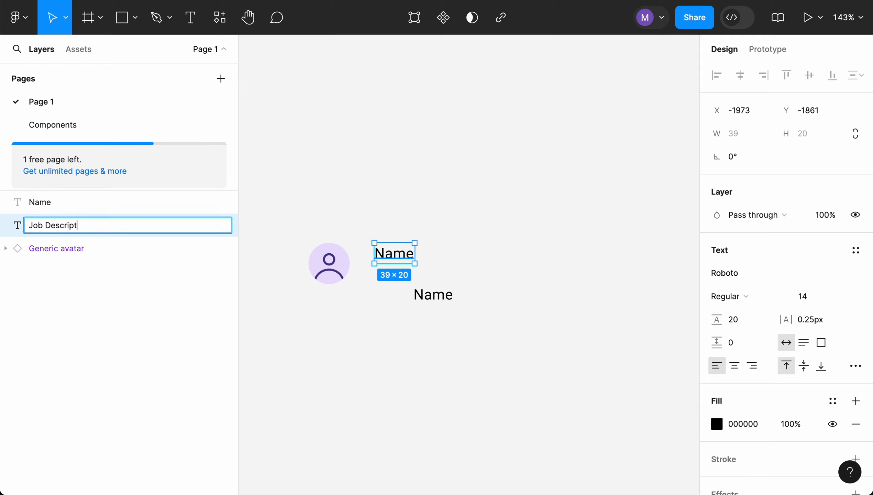
text(ion)
key(Return)
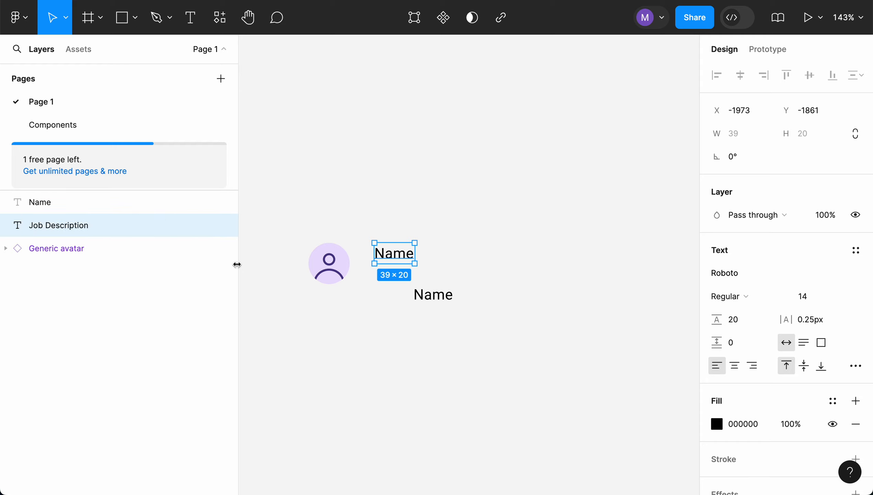
- Rearrange the two labels so the Name label sits directly above the Job Description label beside the avatar
click(421, 324)
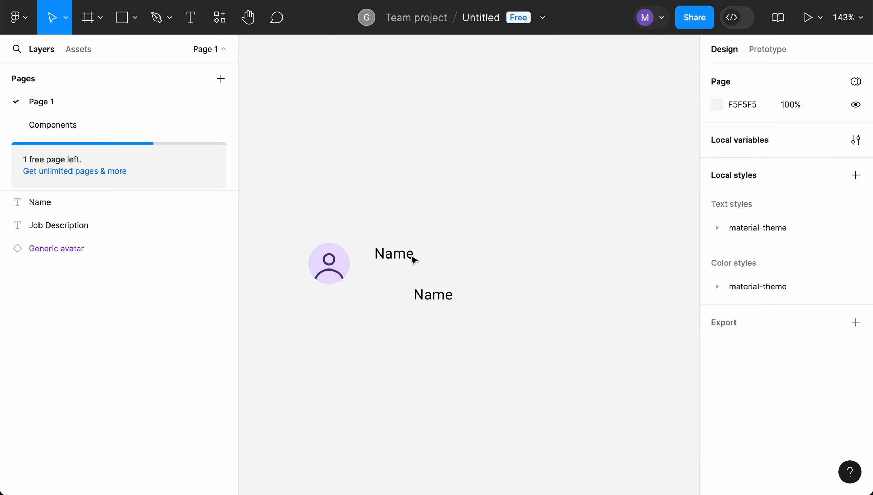
click(399, 244)
click(445, 302)
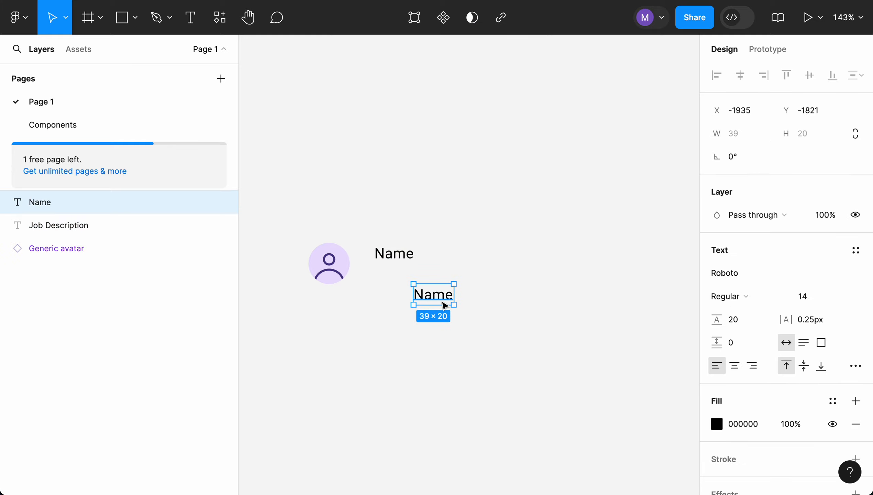
click(404, 263)
drag(404, 264, 445, 338)
drag(436, 300, 392, 259)
click(419, 324)
drag(419, 324, 389, 282)
- Change the lower label's text to Job Description
double_click(388, 276)
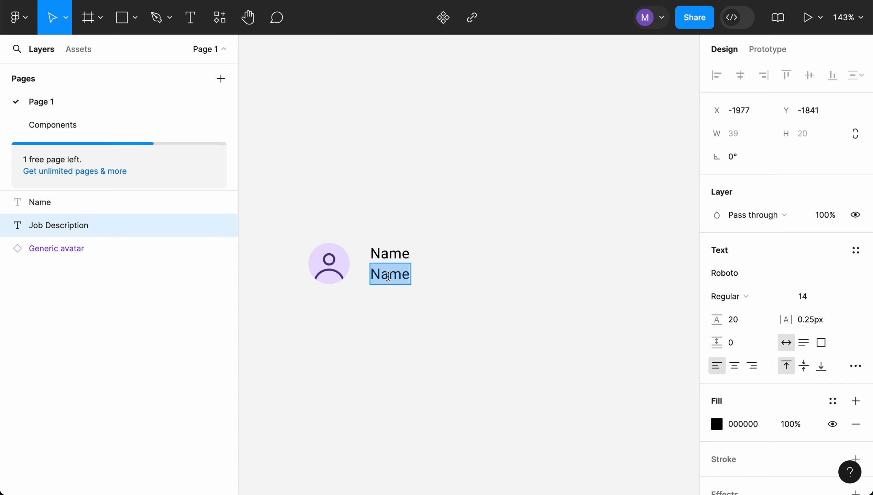
text(Job Desc)
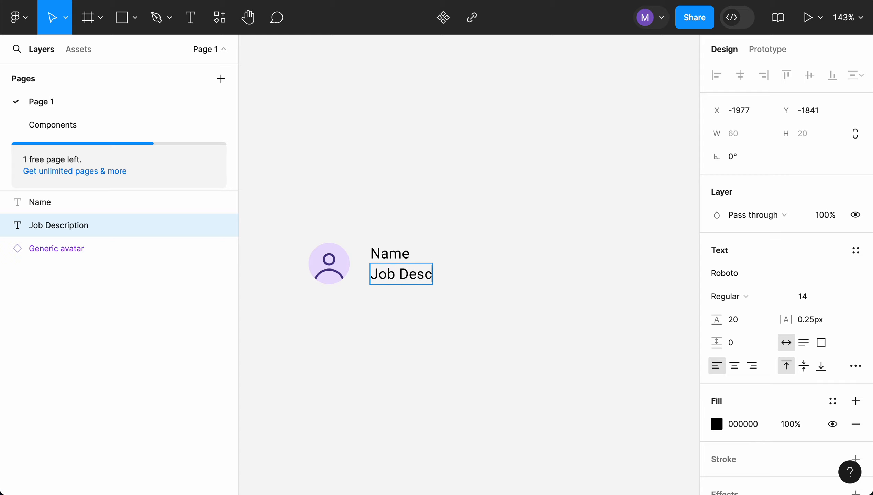
text(ription)
click(425, 321)
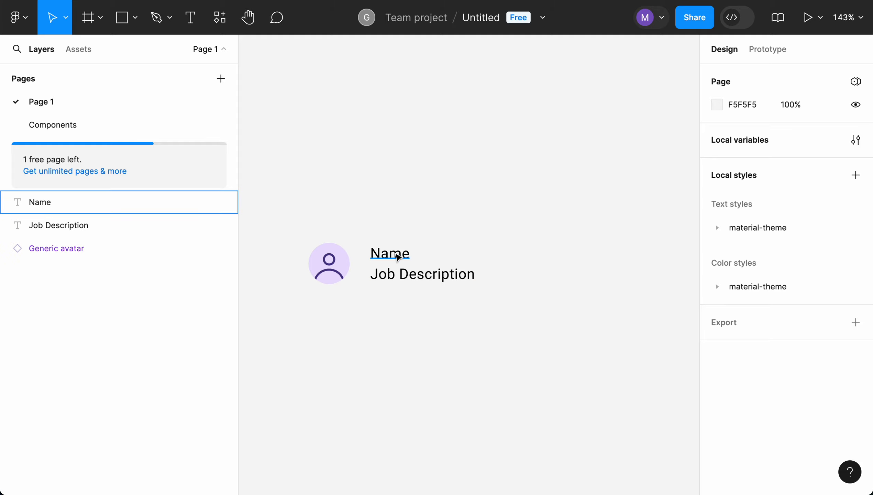
- Select the avatar and both labels and apply Light Mode with the Material Theme Builder plugin
click(398, 257)
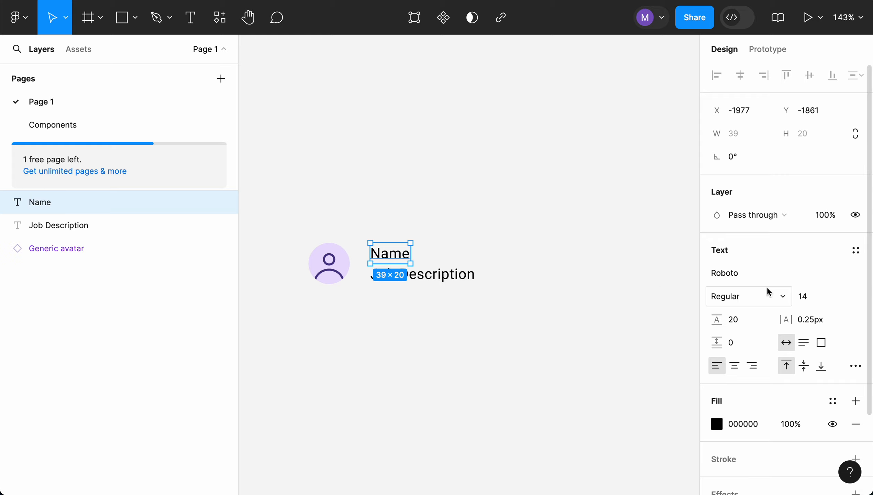
scroll(775, 322, down, 3)
scroll(775, 321, up, 2)
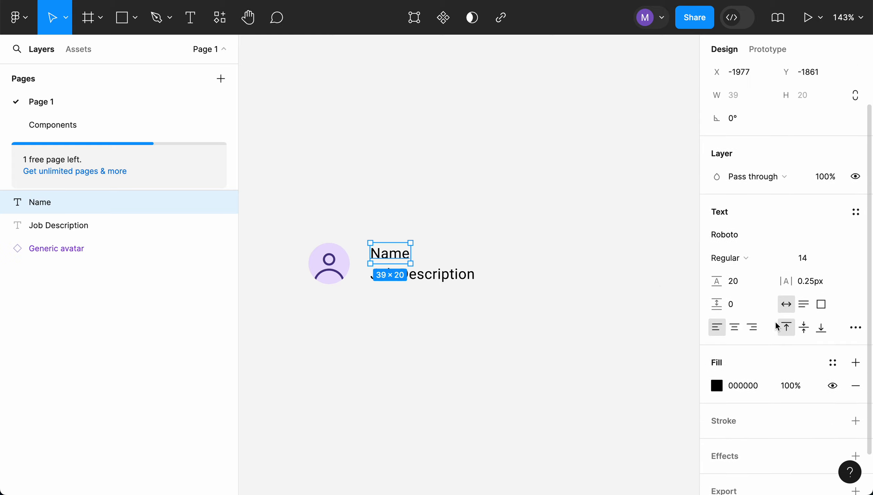
scroll(775, 322, down, 2)
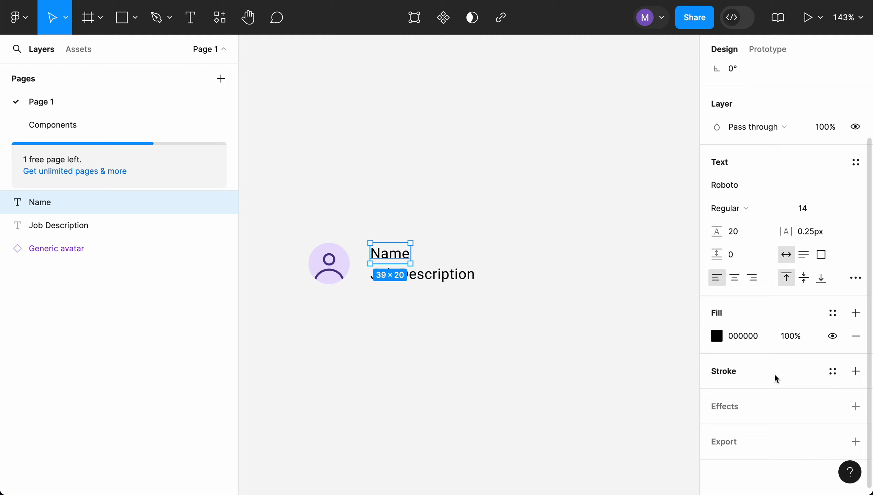
click(587, 343)
drag(279, 218, 504, 314)
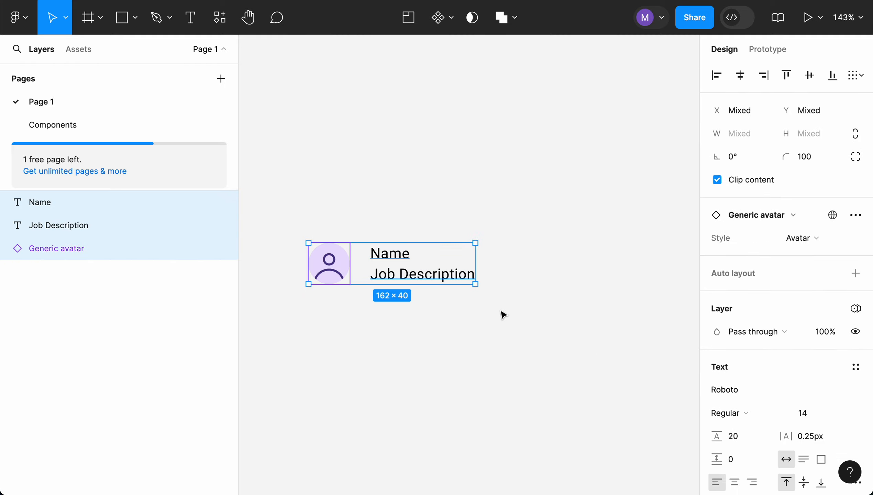
click(222, 19)
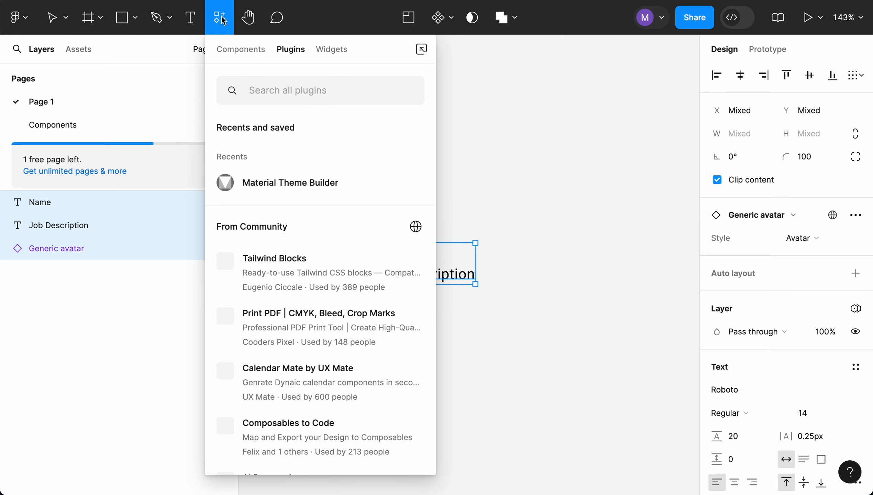
click(263, 183)
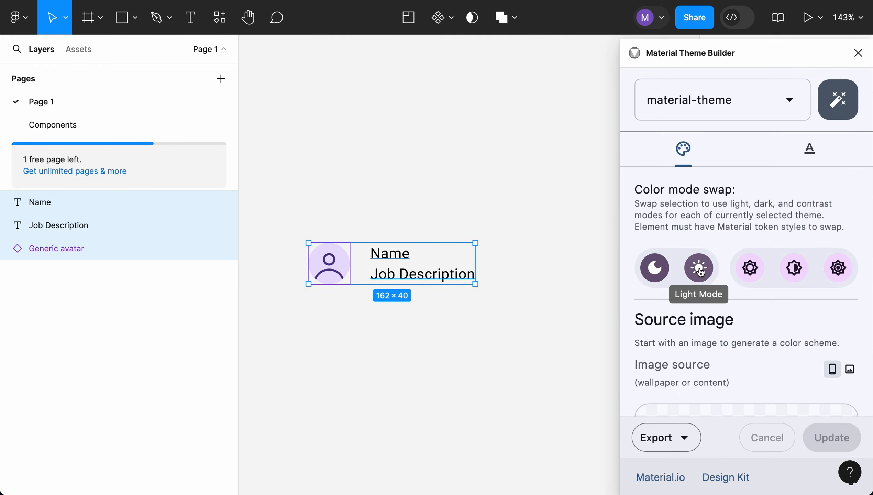
click(699, 269)
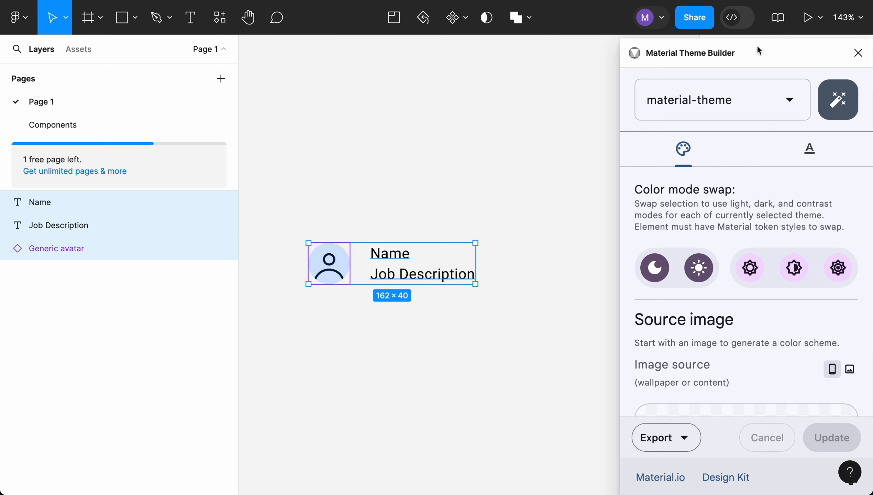
click(858, 52)
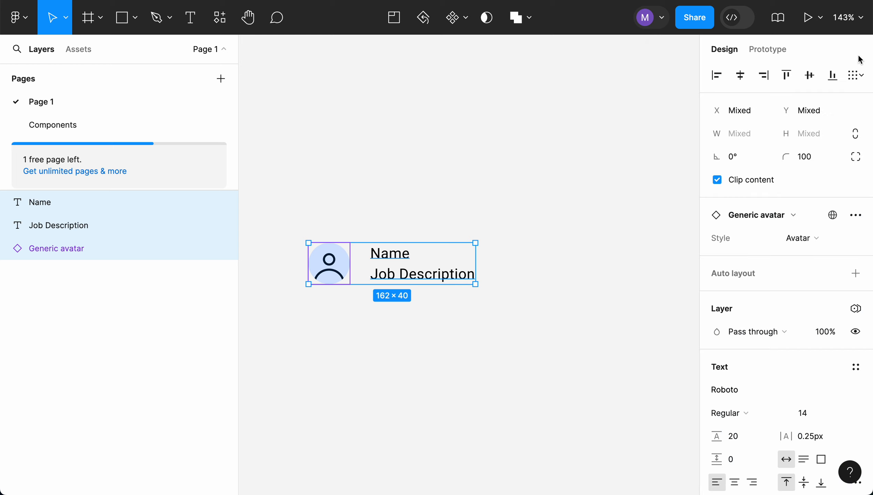
- Apply a material-theme title text style to the Name label
click(634, 197)
click(409, 253)
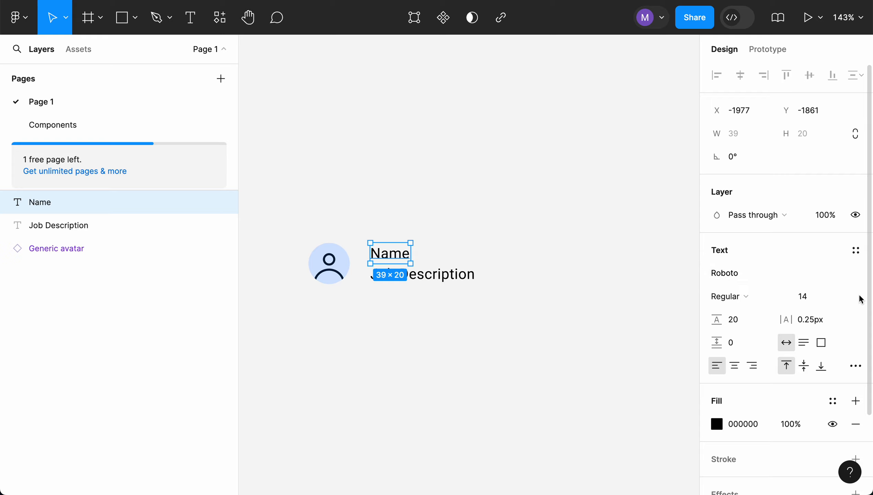
click(858, 252)
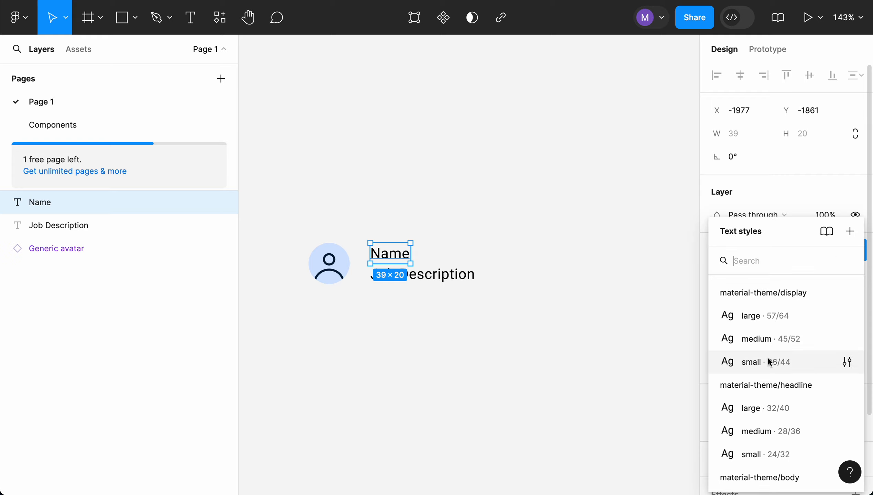
scroll(770, 361, down, 3)
scroll(769, 361, down, 1)
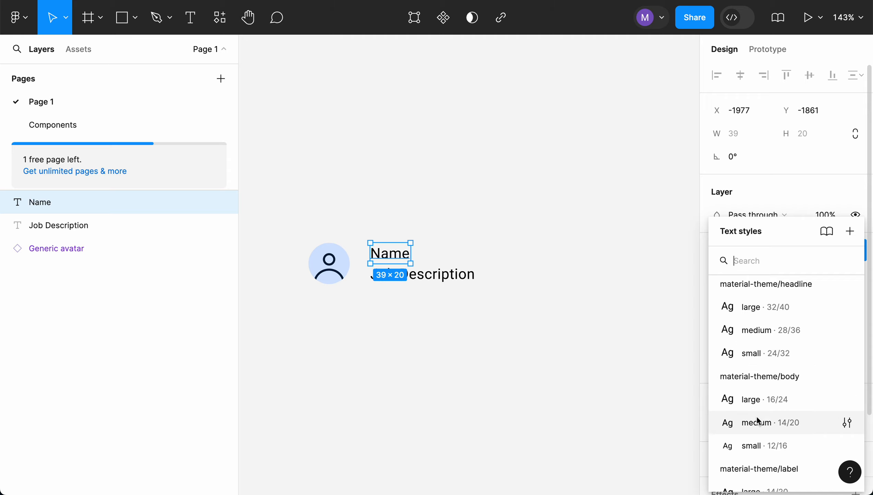
scroll(758, 420, up, 3)
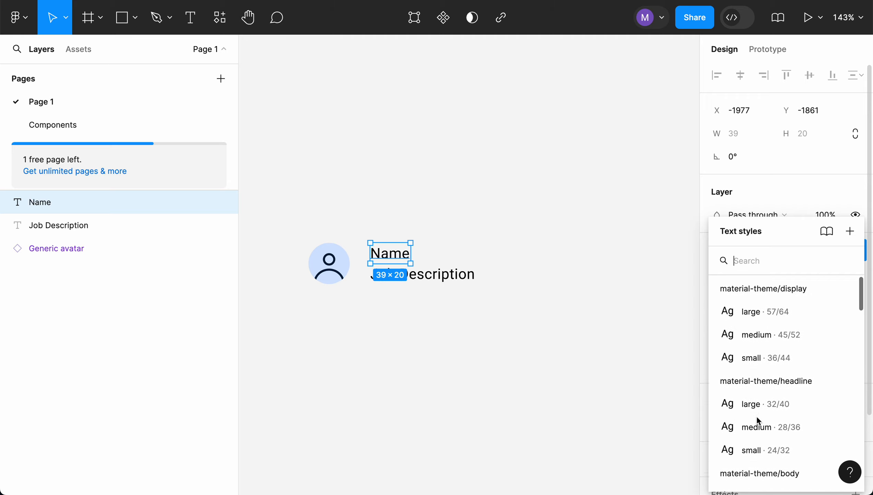
scroll(756, 416, down, 6)
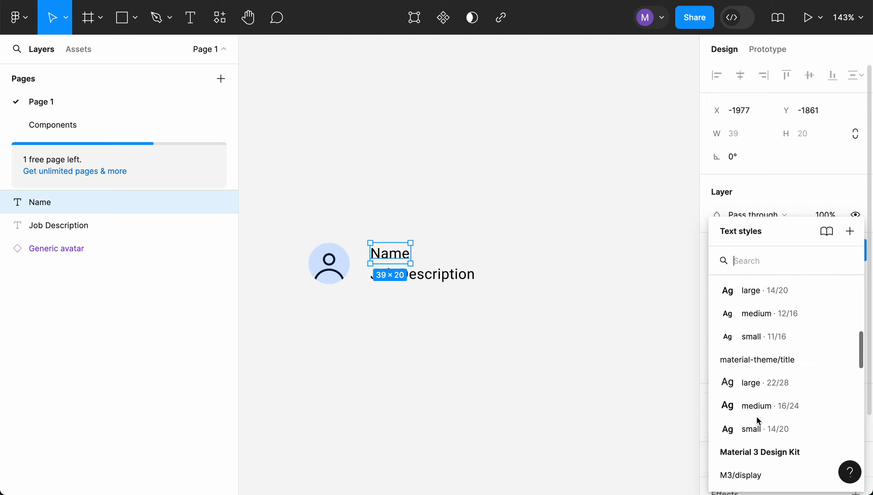
scroll(757, 421, down, 1)
click(762, 377)
- Apply the material-theme body medium text style to the Job Description label
click(423, 275)
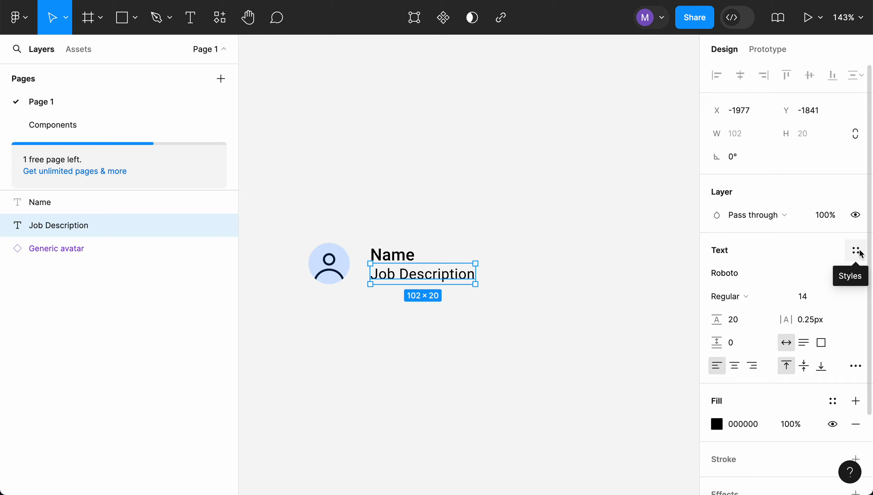
click(855, 250)
scroll(742, 429, down, 3)
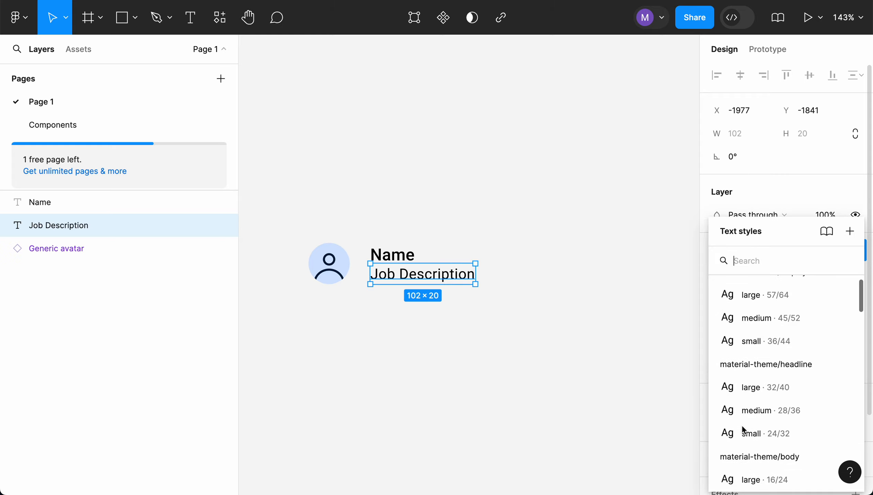
scroll(744, 430, down, 2)
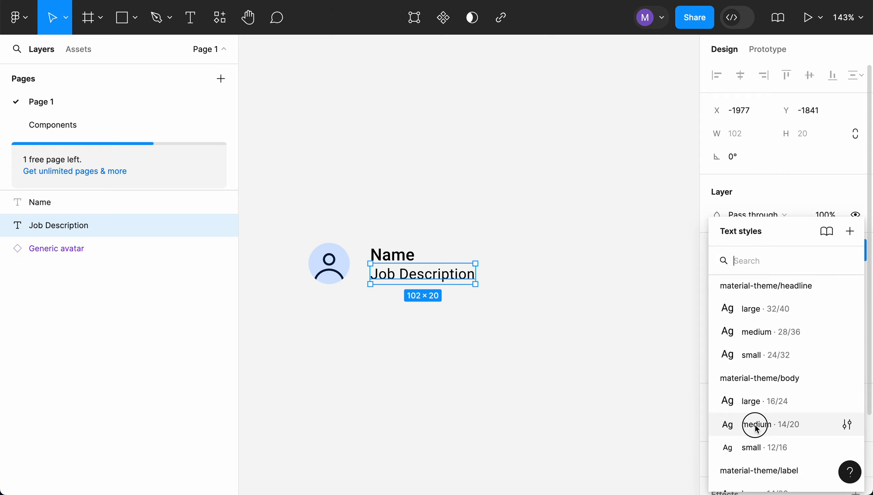
click(743, 426)
click(548, 310)
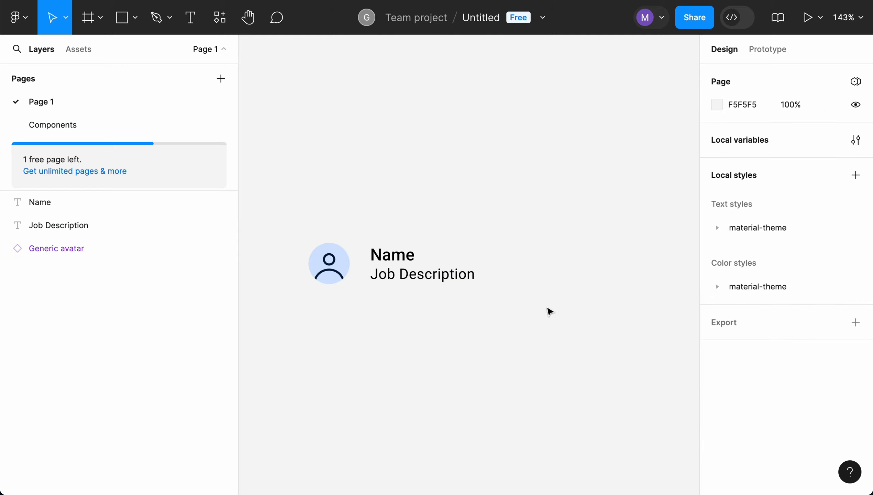
click(449, 284)
click(412, 262)
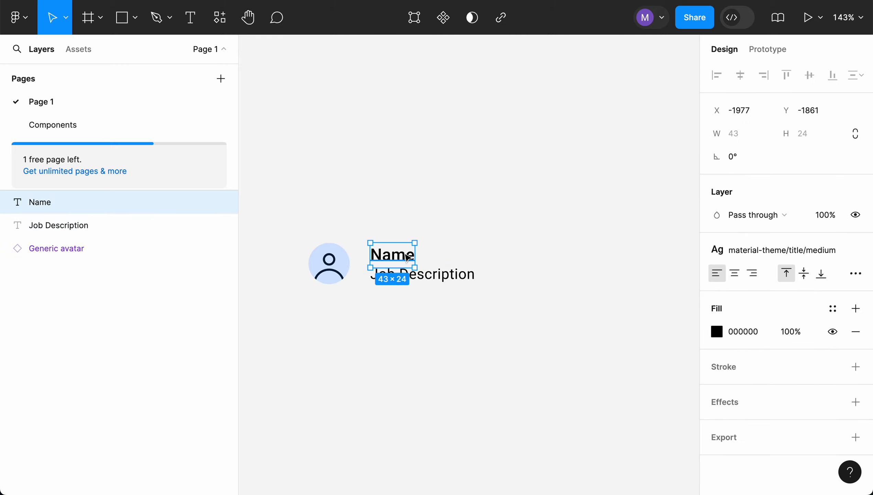
click(417, 323)
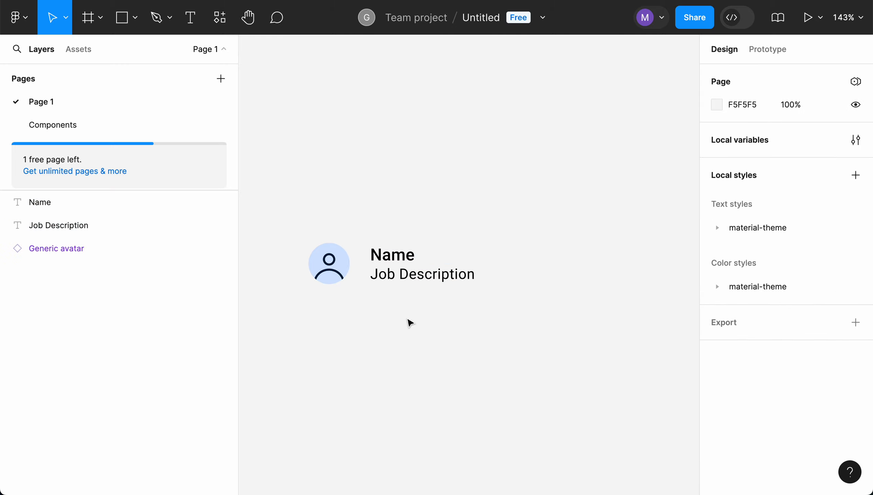
- Resize the avatar to 60 by 60 and move it left, leaving space before the labels
click(348, 265)
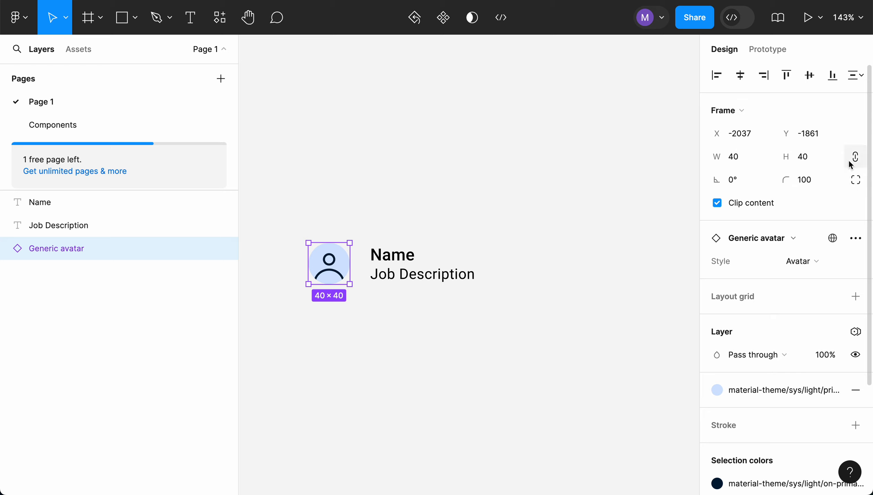
click(749, 162)
text(60)
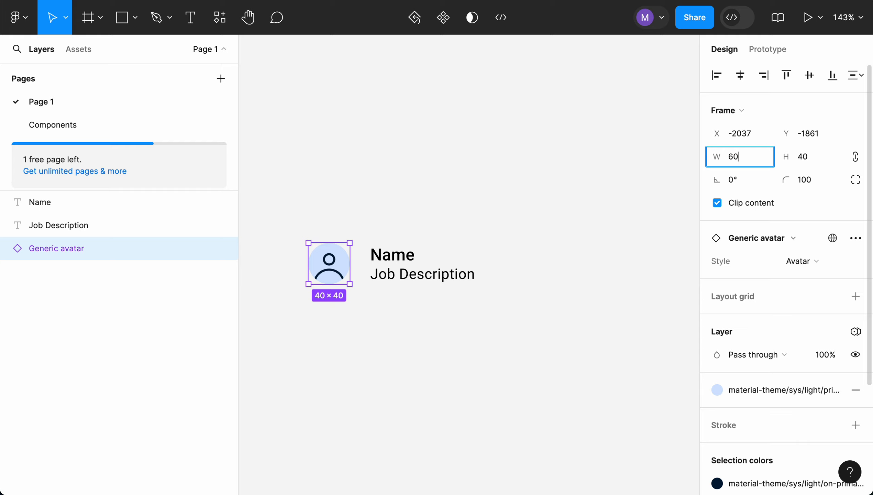
key(Return)
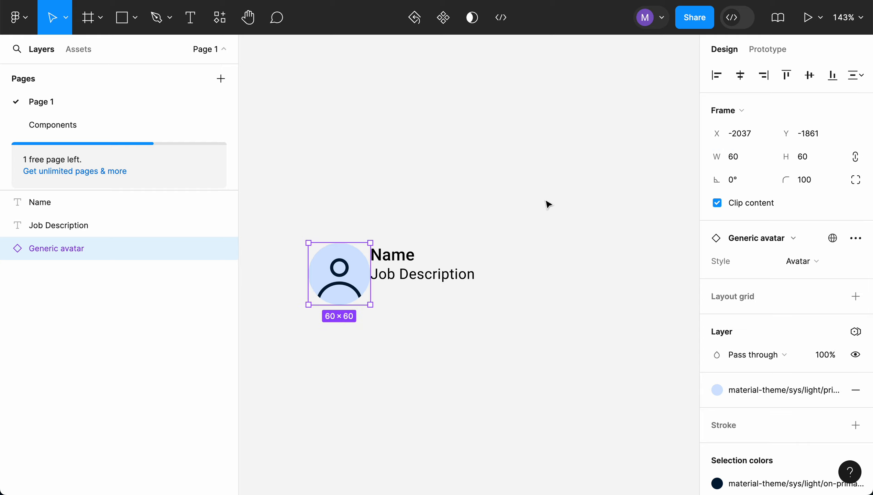
click(527, 274)
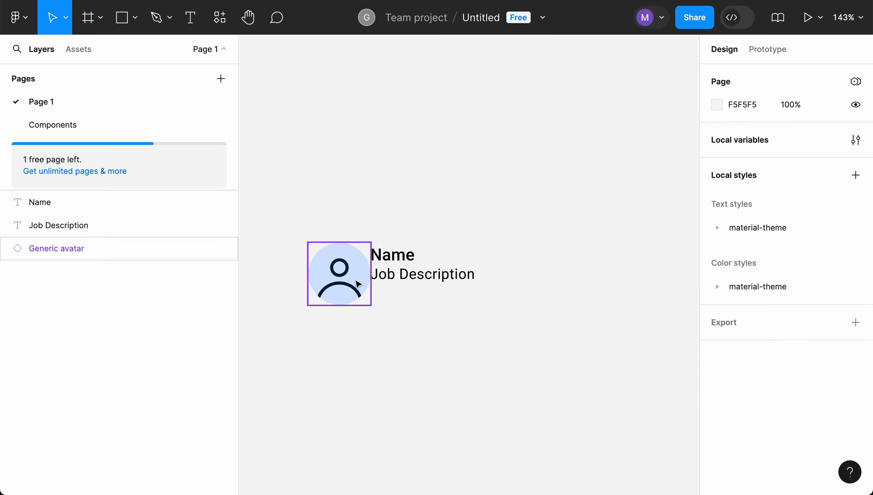
drag(357, 284, 330, 274)
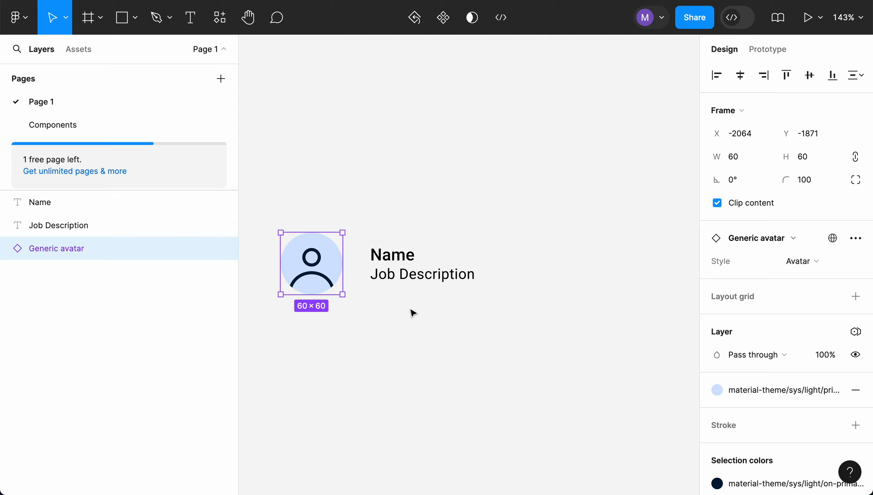
click(423, 318)
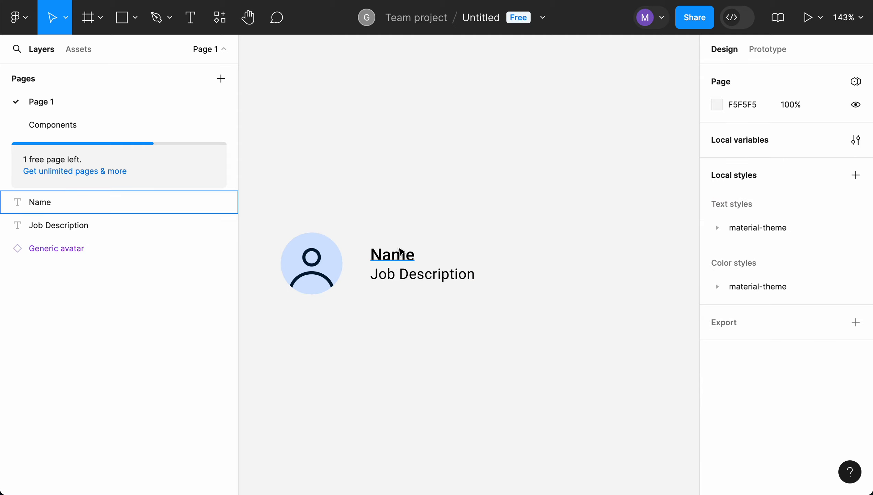
- Turn on text truncation for both the Name and Job Description labels in the type settings
click(401, 261)
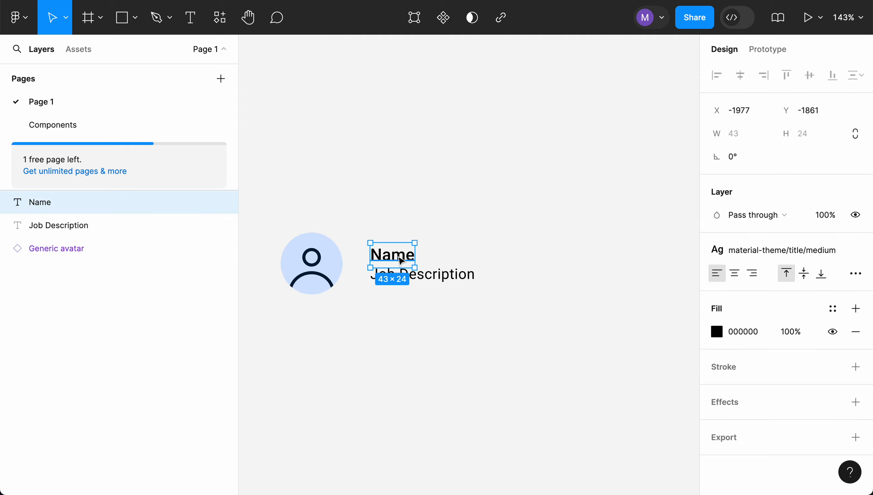
shift+click(452, 279)
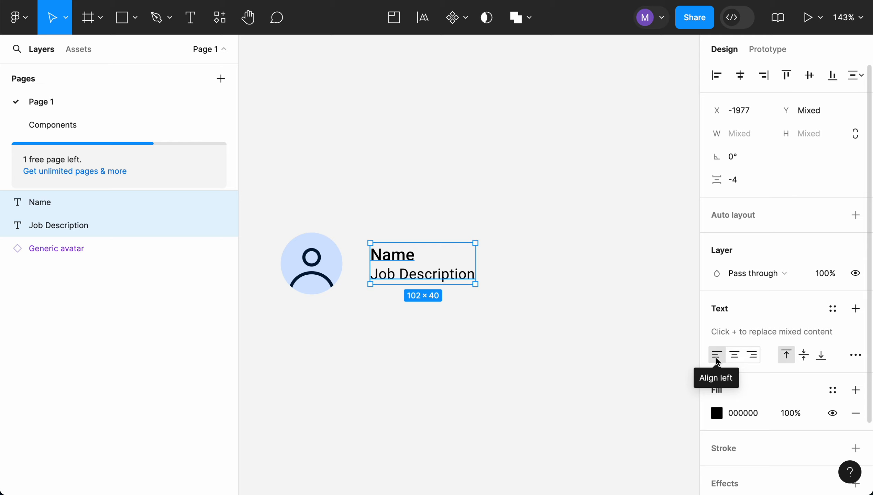
click(855, 357)
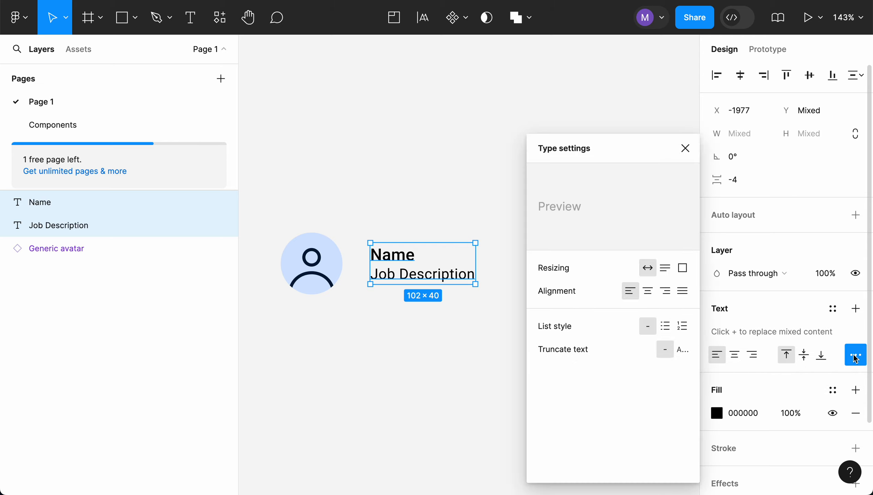
click(683, 354)
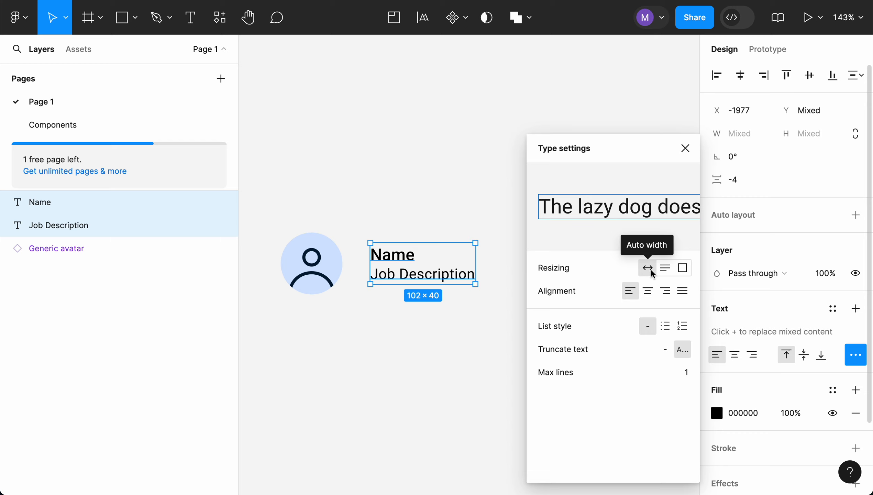
click(685, 150)
click(551, 216)
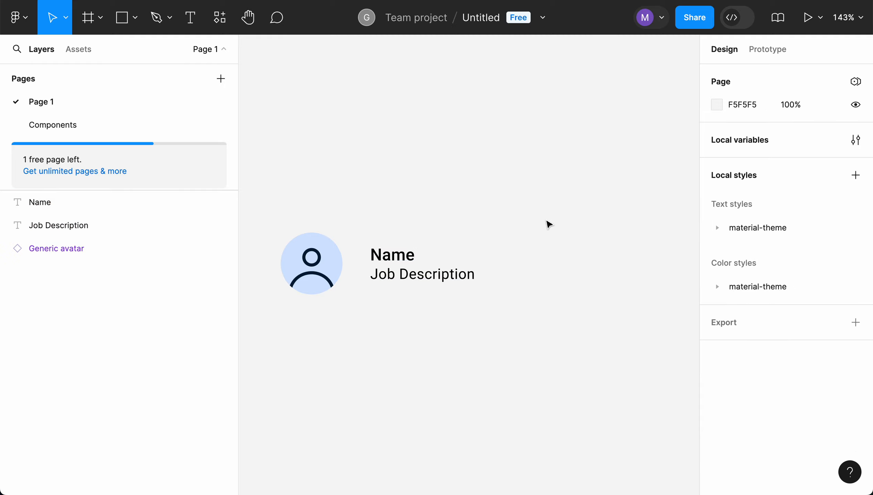
- Wrap the Name and Job Description labels together in a new frame
click(400, 255)
click(444, 276)
click(430, 335)
drag(356, 229, 500, 306)
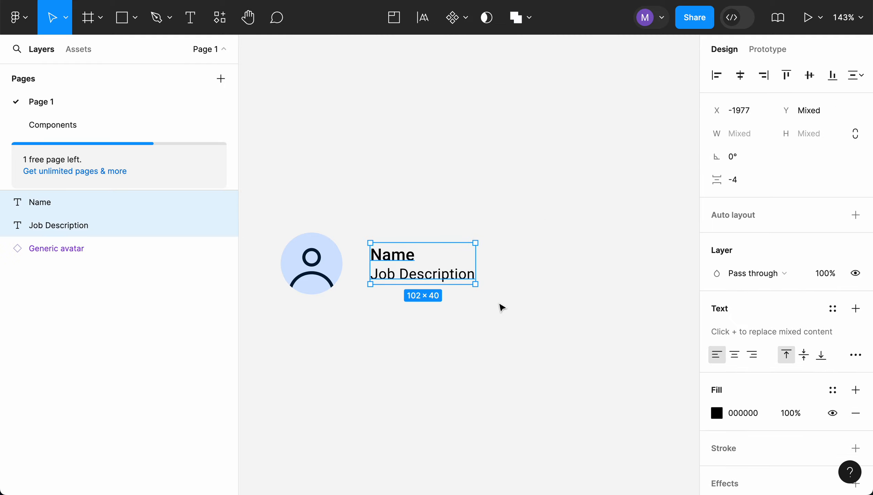
right_click(415, 276)
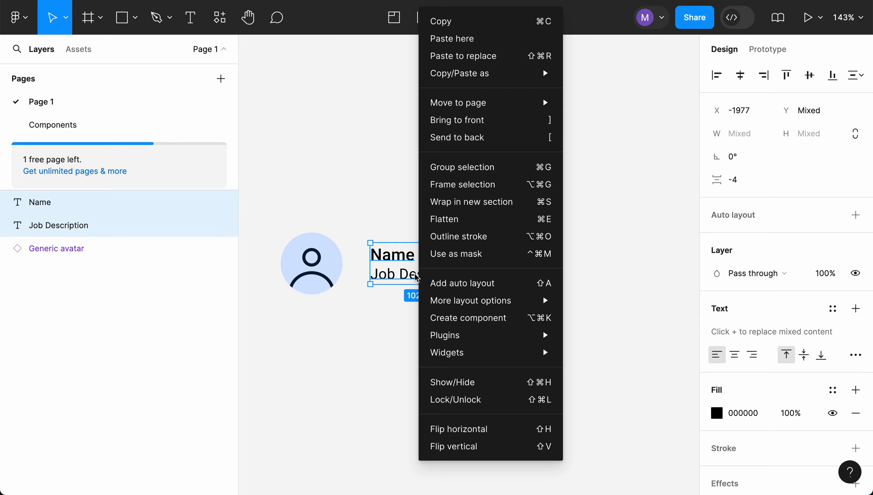
click(482, 185)
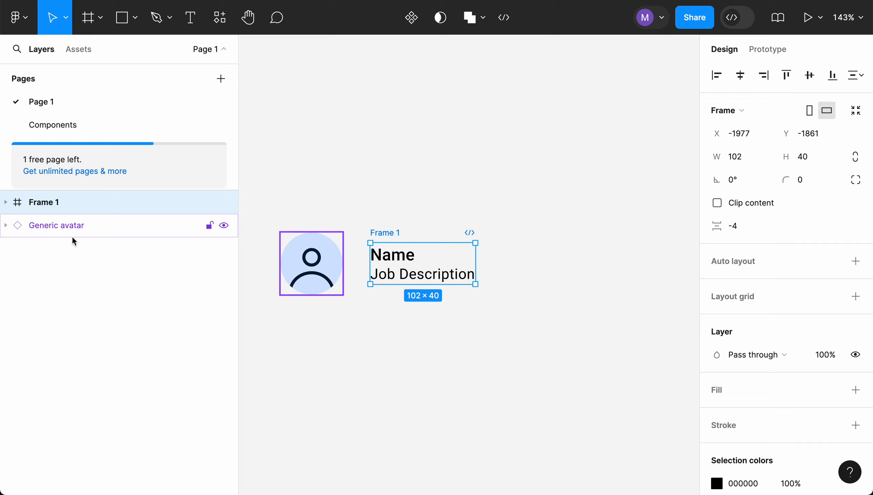
- Rename the frame holding the two labels to NameBlock
click(6, 203)
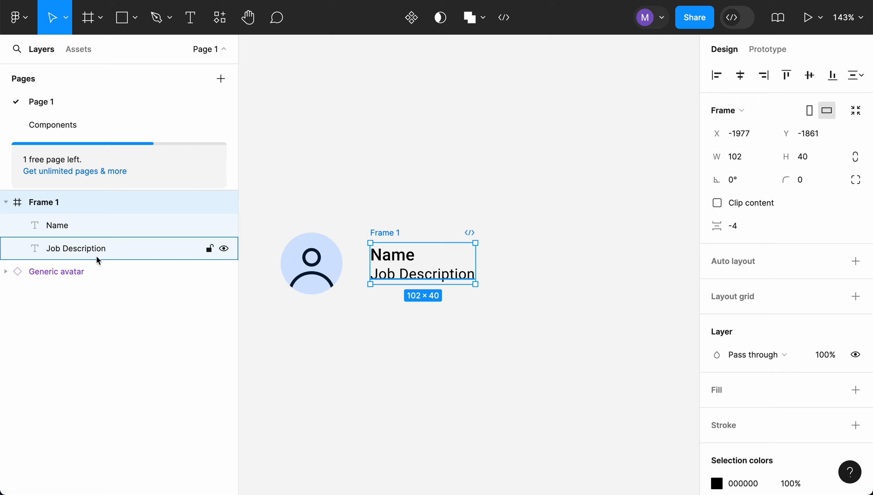
double_click(51, 205)
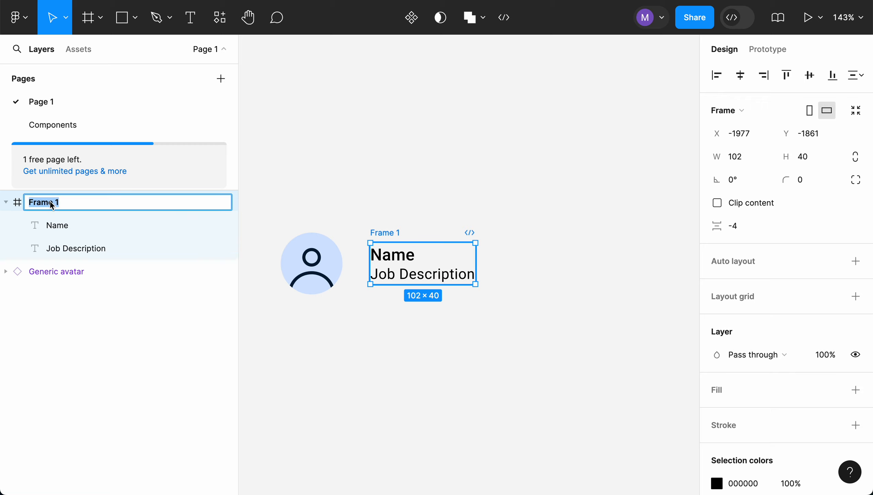
text(NameBlock)
key(Return)
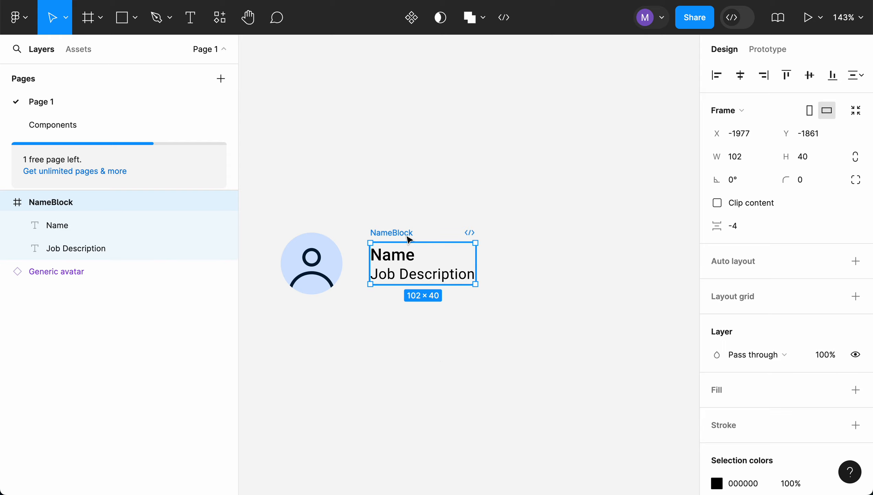
- Add vertical auto layout to NameBlock with a 10 gap between the labels
click(744, 266)
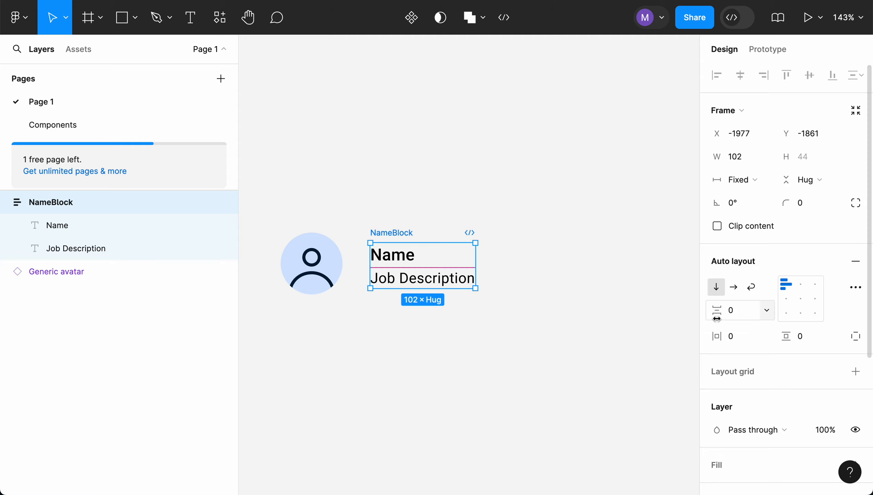
click(733, 317)
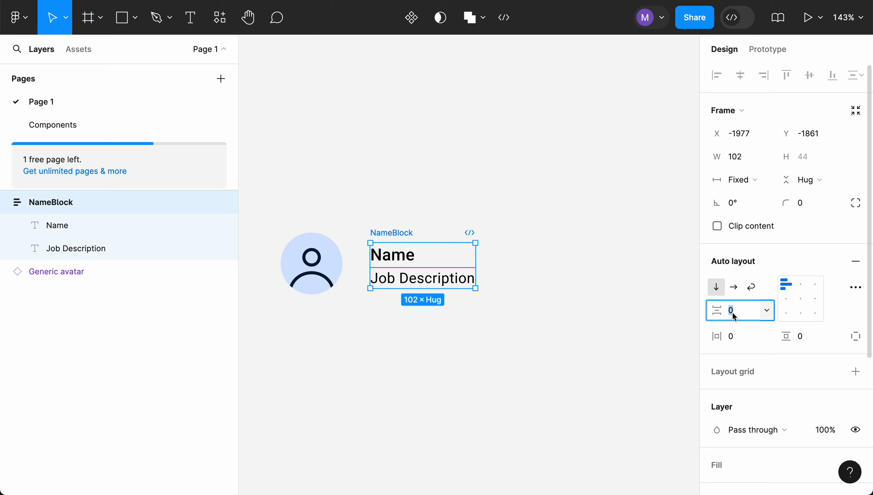
key(Return)
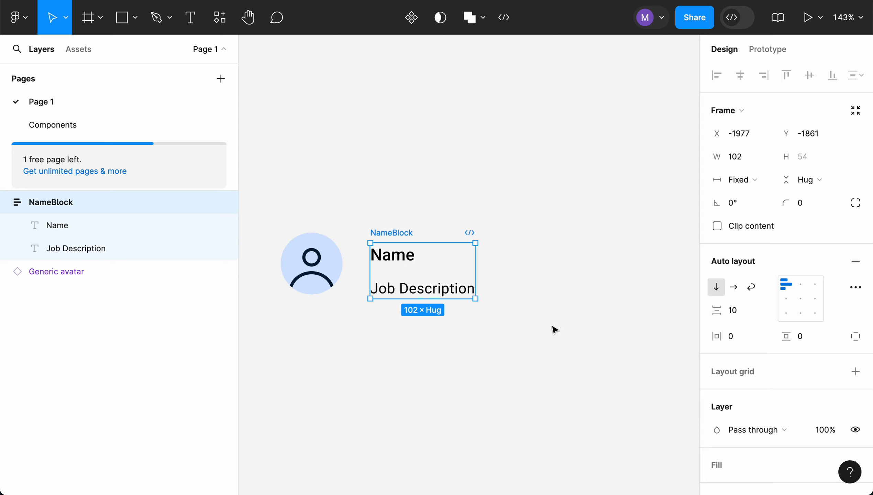
click(734, 336)
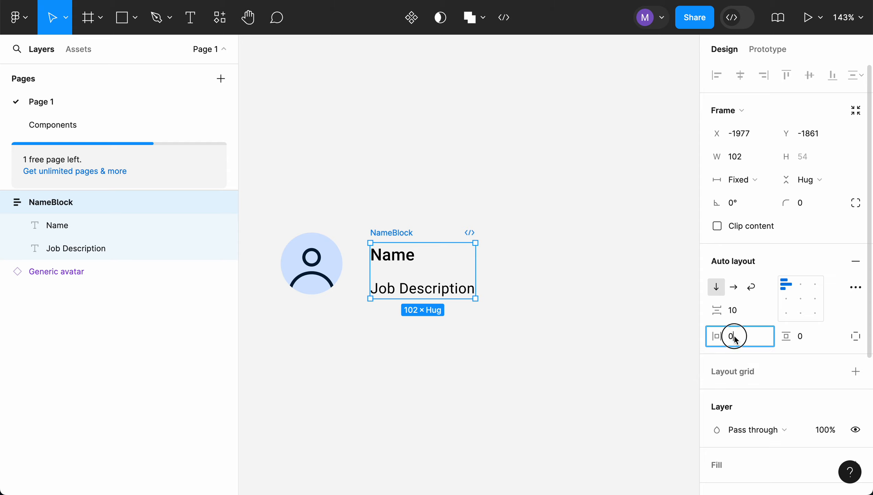
click(812, 338)
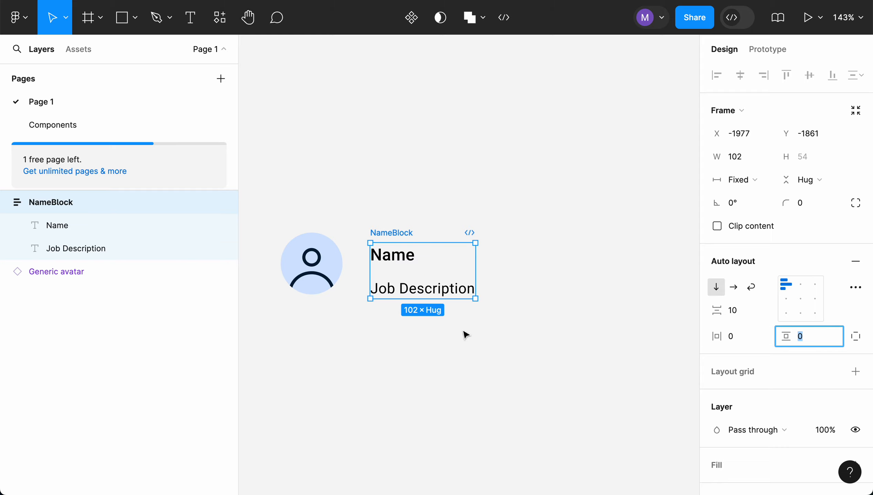
click(477, 364)
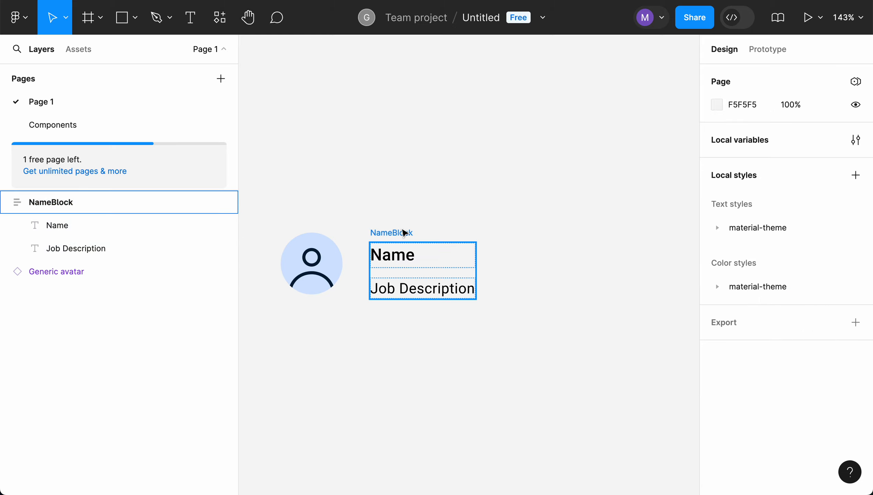
- Frame the avatar and NameBlock together and apply horizontal auto layout to the new frame
drag(403, 232, 405, 229)
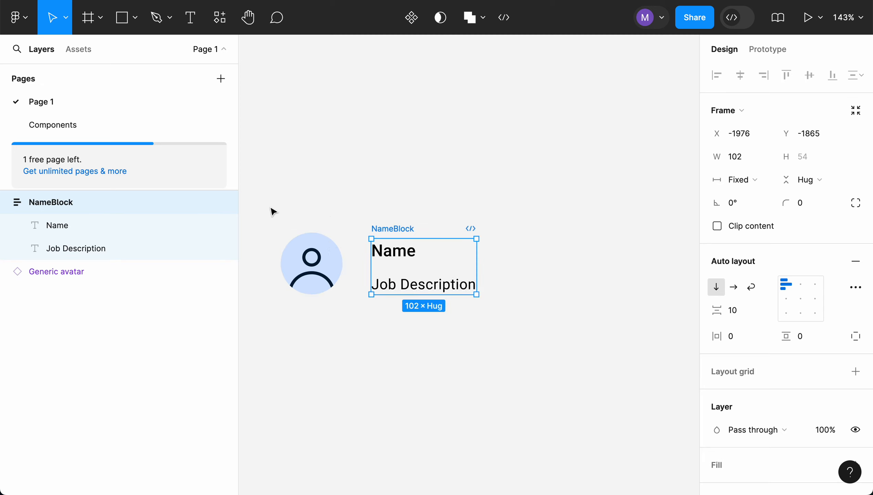
drag(269, 209, 497, 338)
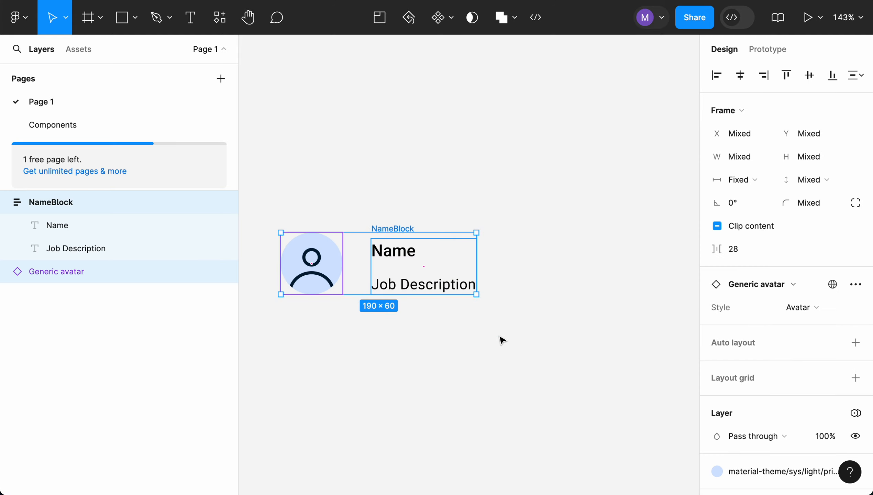
right_click(398, 257)
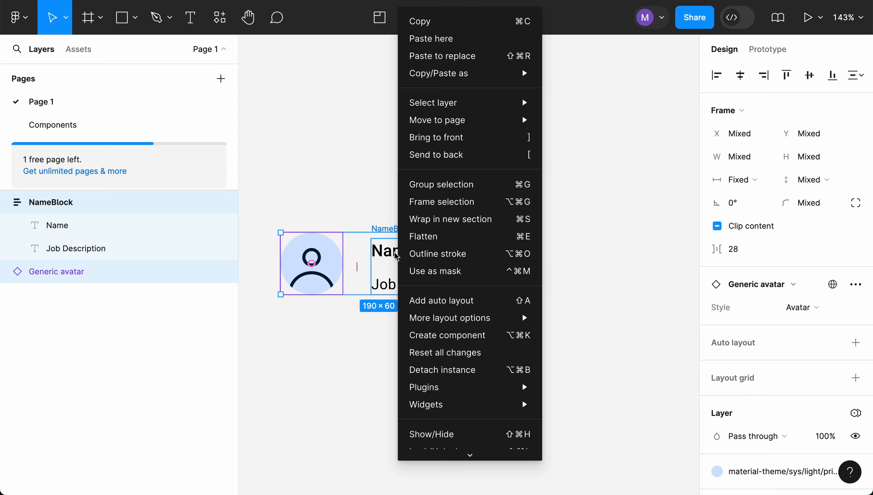
click(450, 202)
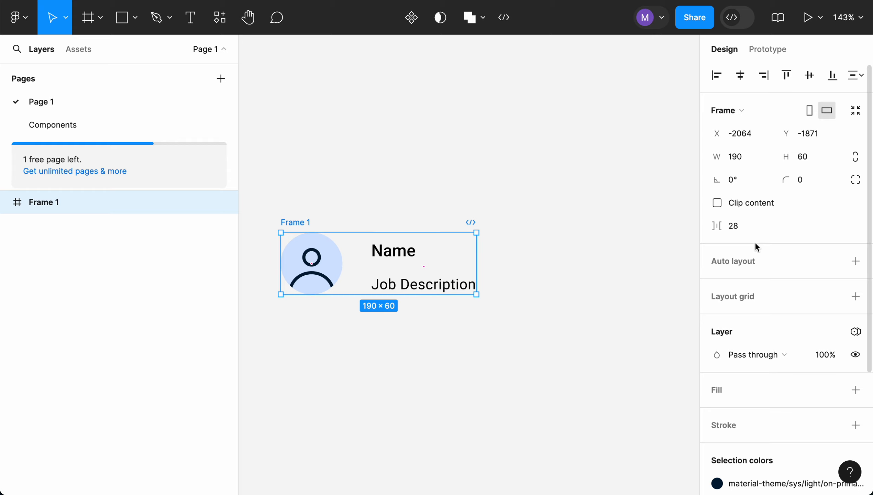
click(751, 266)
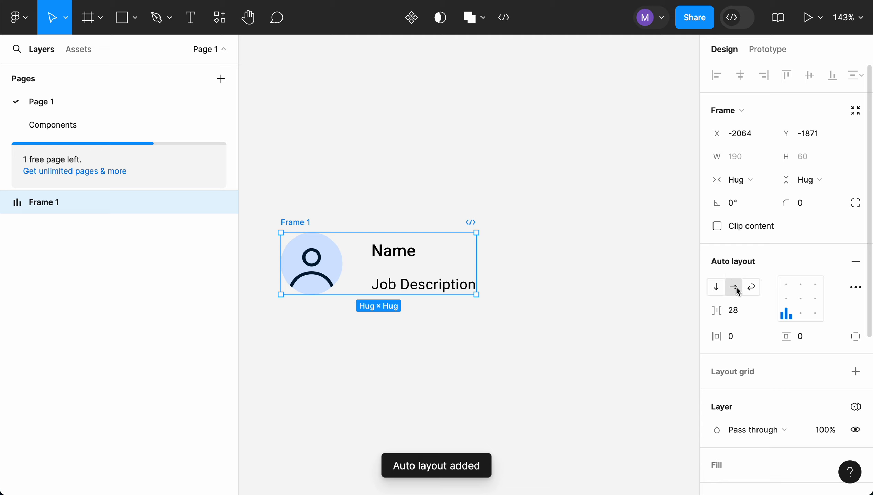
- Set the outer frame's auto layout gap, horizontal padding and vertical padding all to 20
click(732, 317)
text(20)
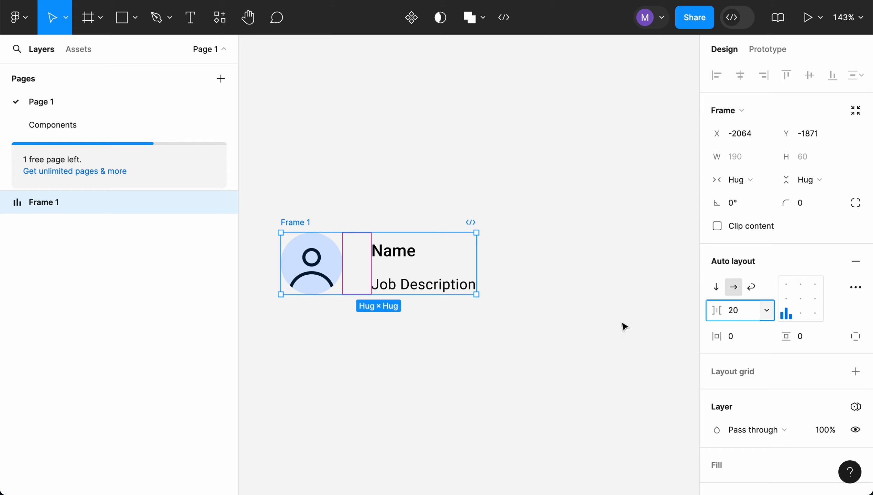
click(732, 338)
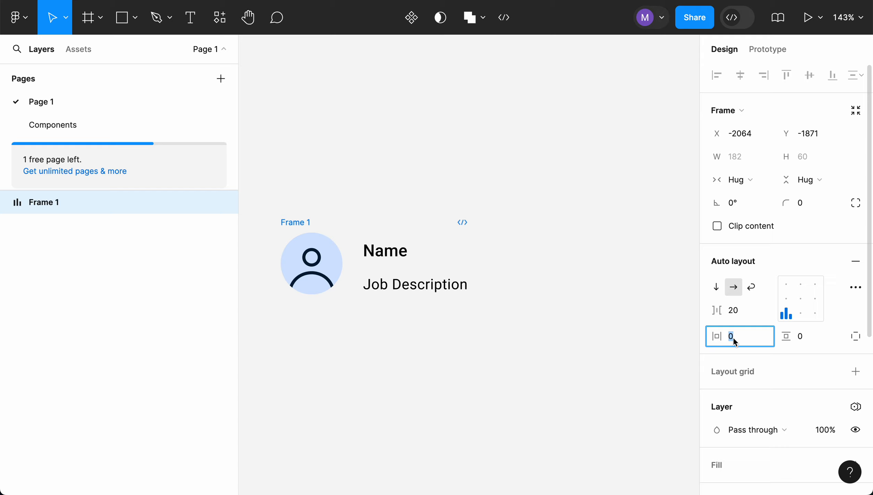
text(20)
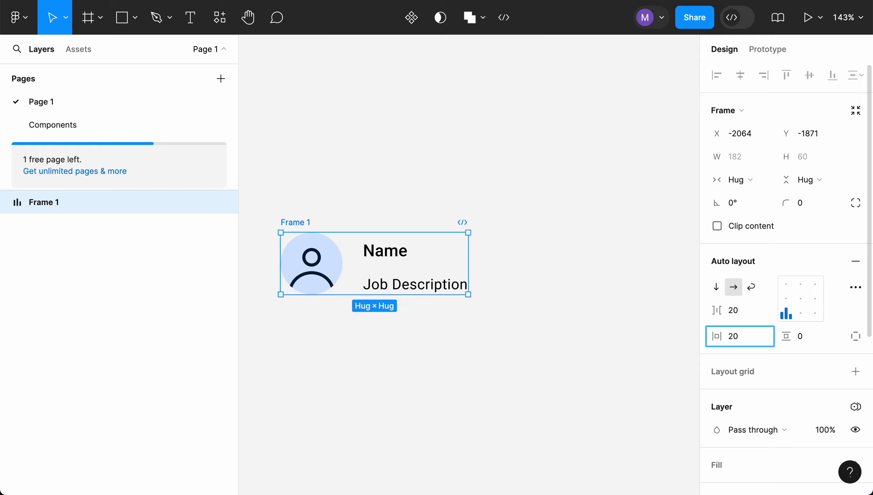
click(806, 336)
text(20)
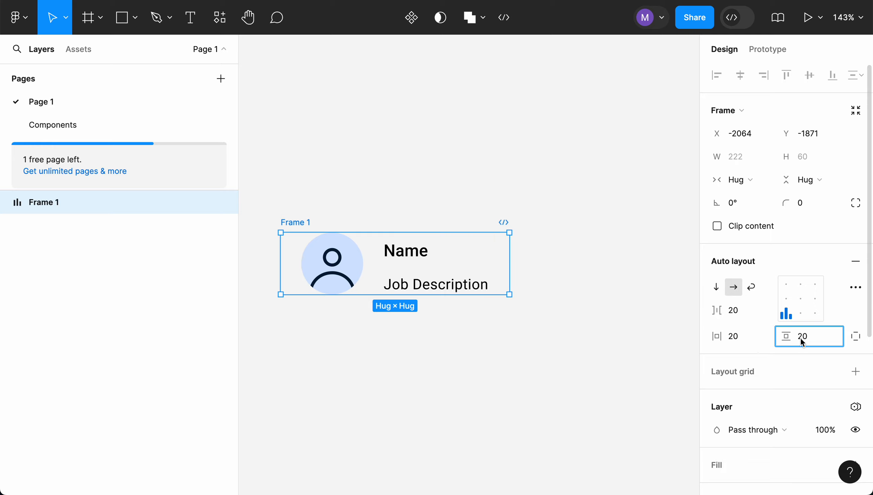
key(Return)
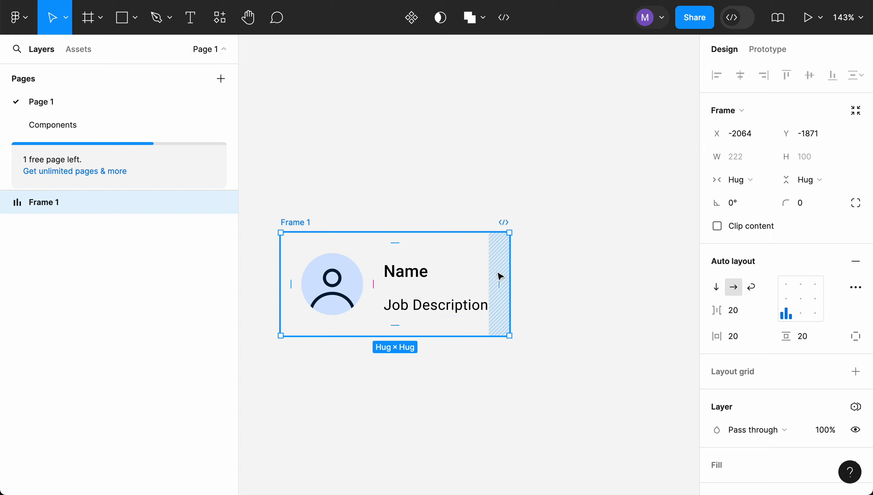
- Resize the outer frame to a fixed width of 375 and move it up on the canvas
click(480, 390)
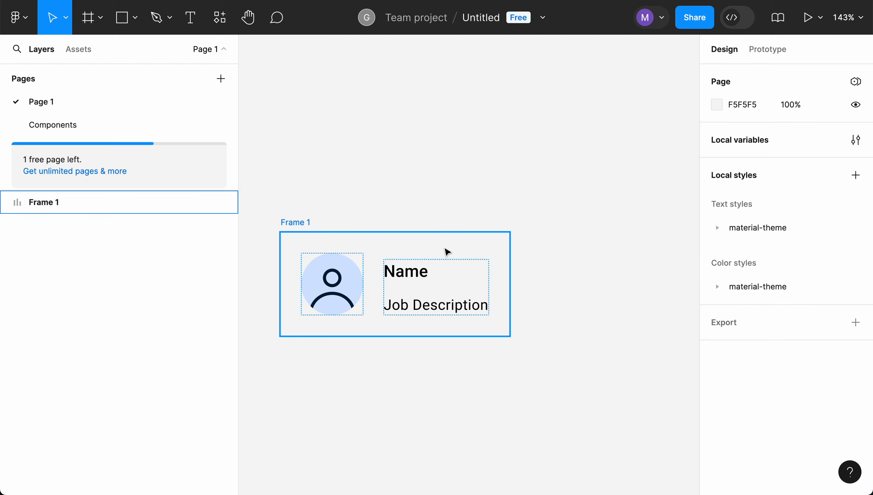
click(444, 262)
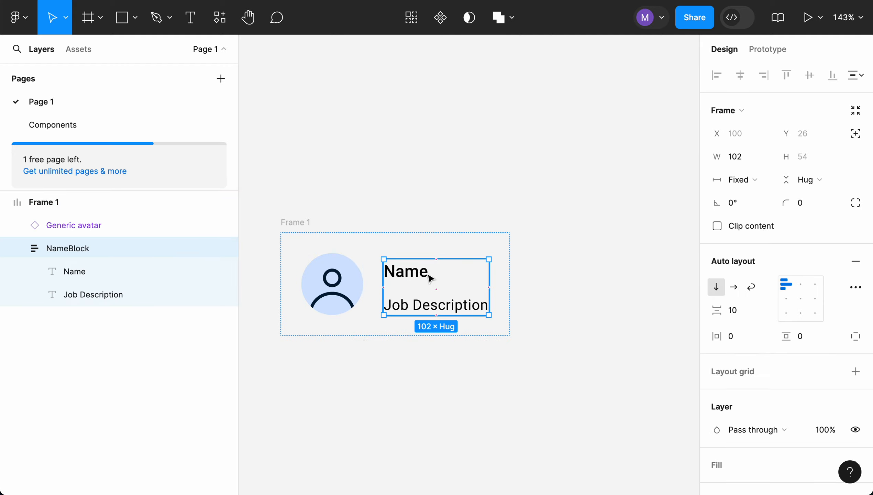
click(85, 246)
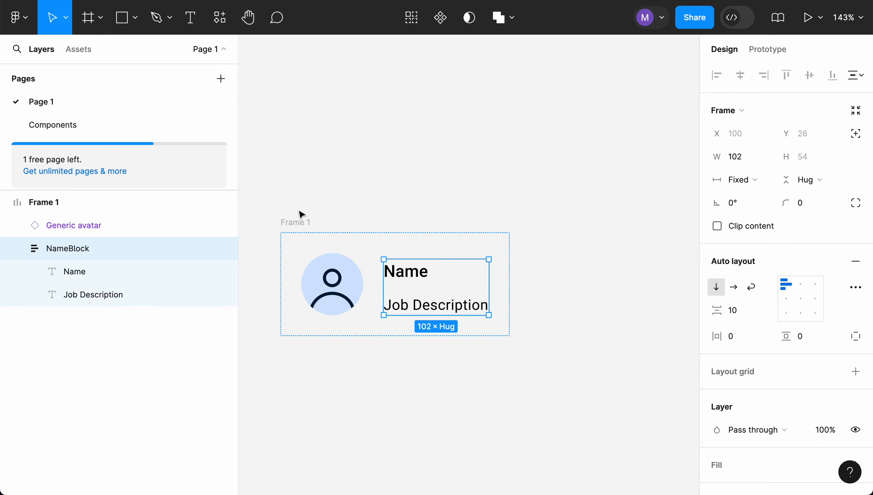
click(462, 382)
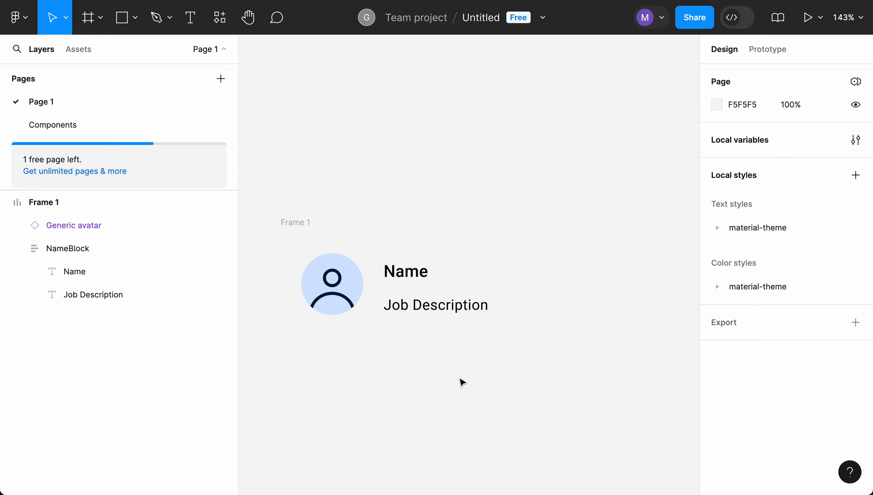
click(423, 273)
click(502, 244)
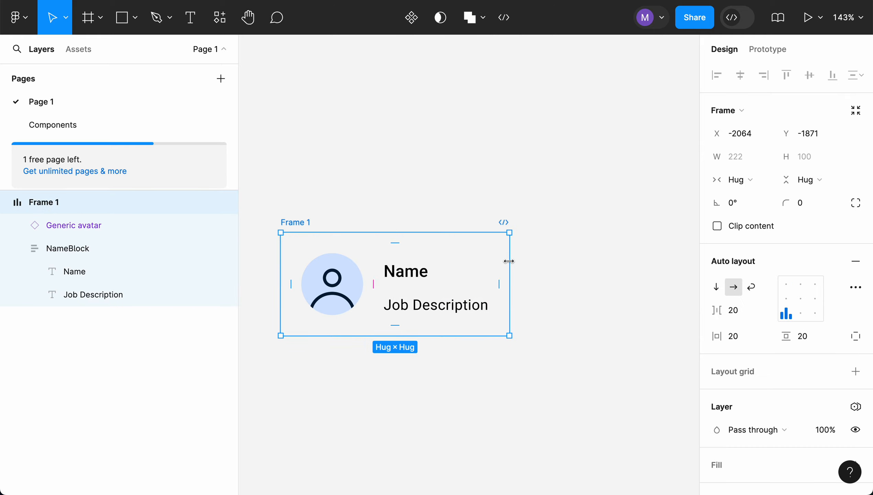
drag(509, 261, 667, 264)
click(550, 383)
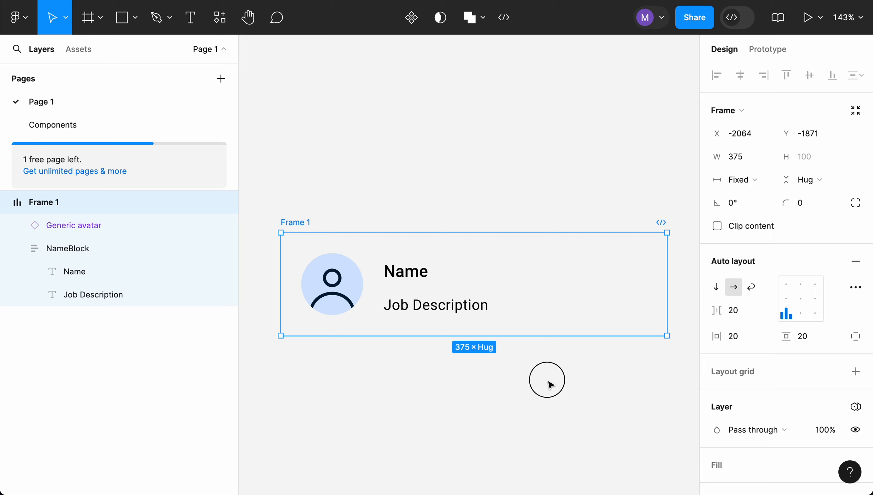
drag(295, 221, 300, 165)
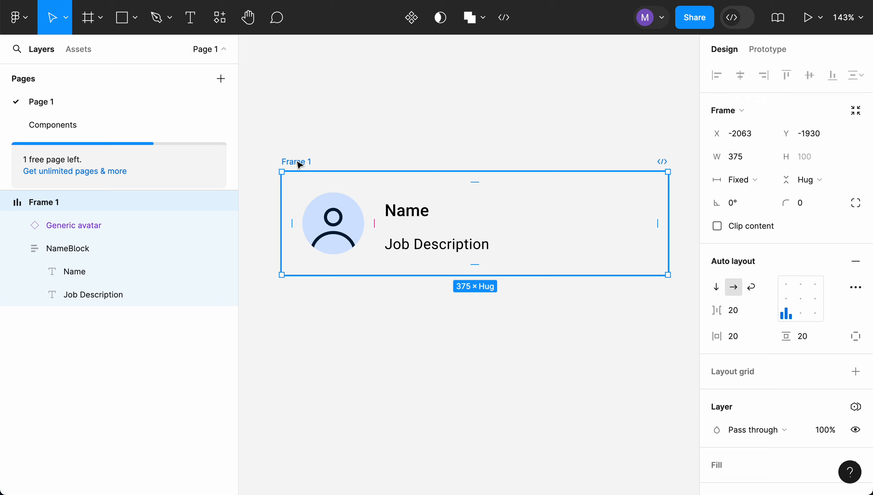
drag(298, 164, 293, 164)
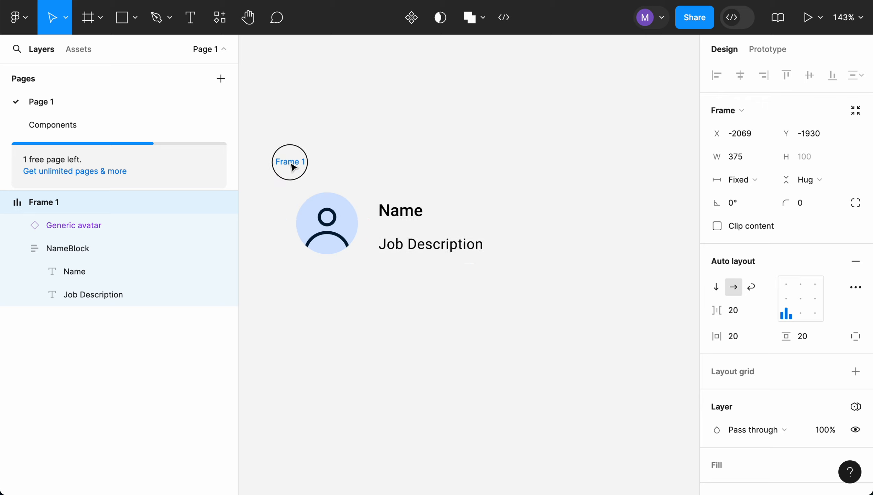
- Set NameBlock's width to fill the container
click(403, 209)
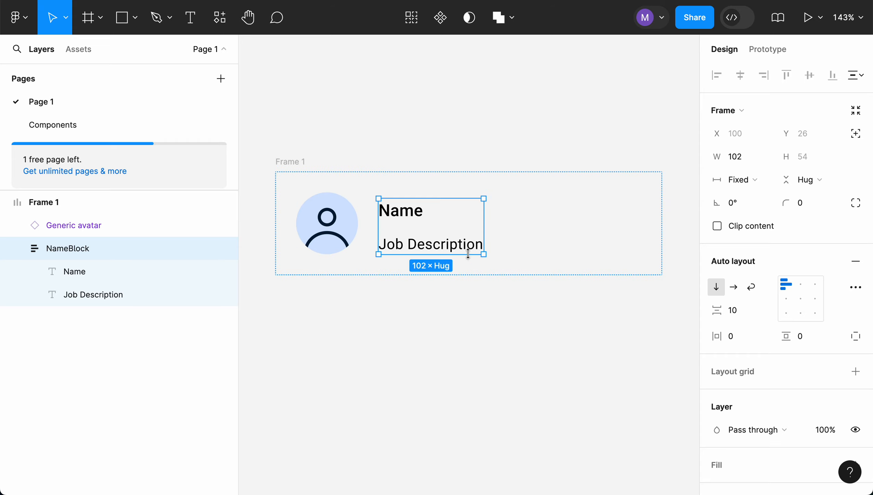
click(758, 181)
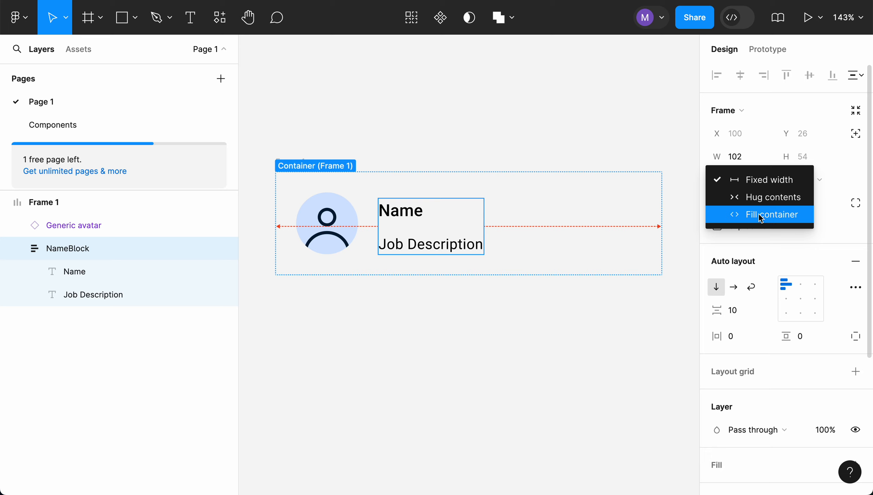
click(780, 218)
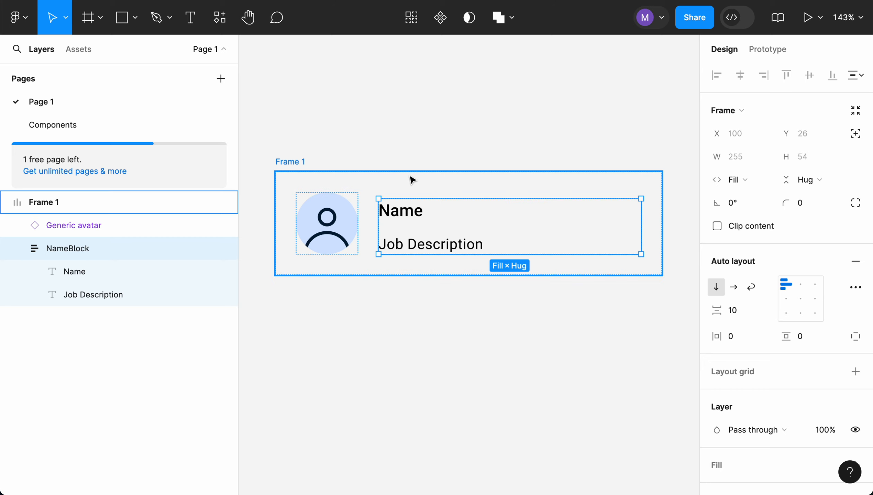
- Align the outer frame's contents to the middle left
click(302, 162)
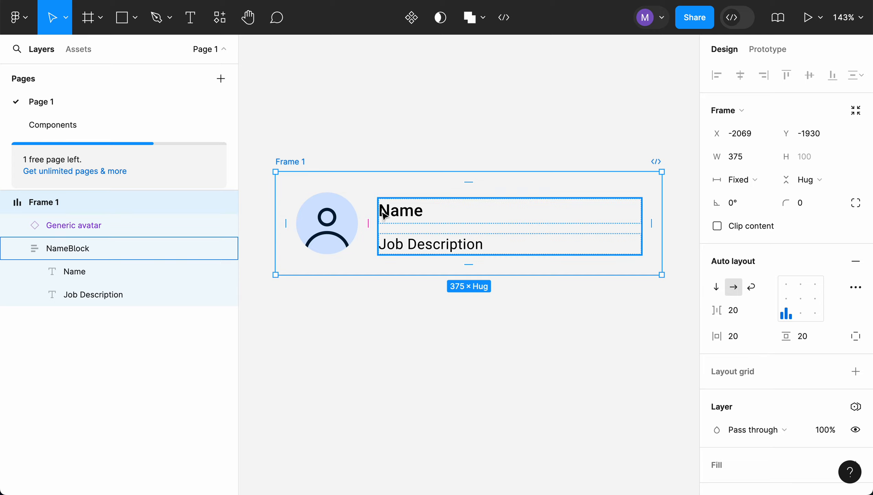
click(786, 299)
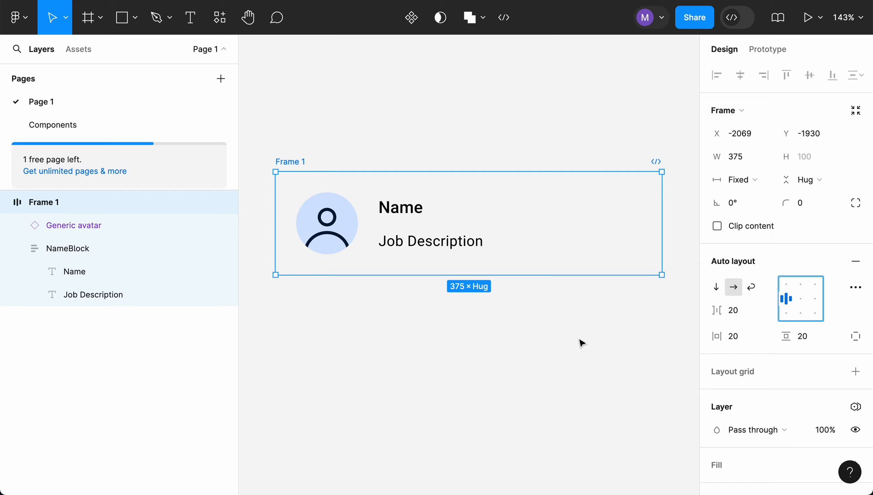
click(547, 344)
- Fill the outer frame with the Surface color style from the Material theme library
click(306, 164)
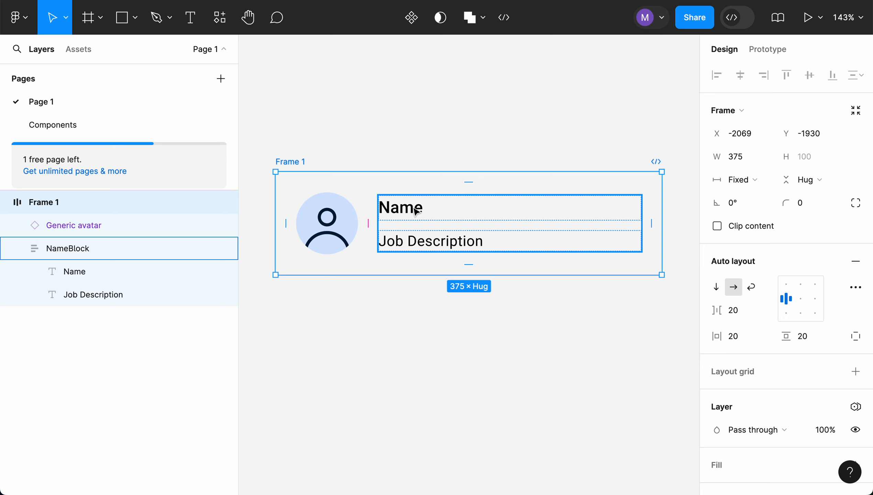
click(299, 162)
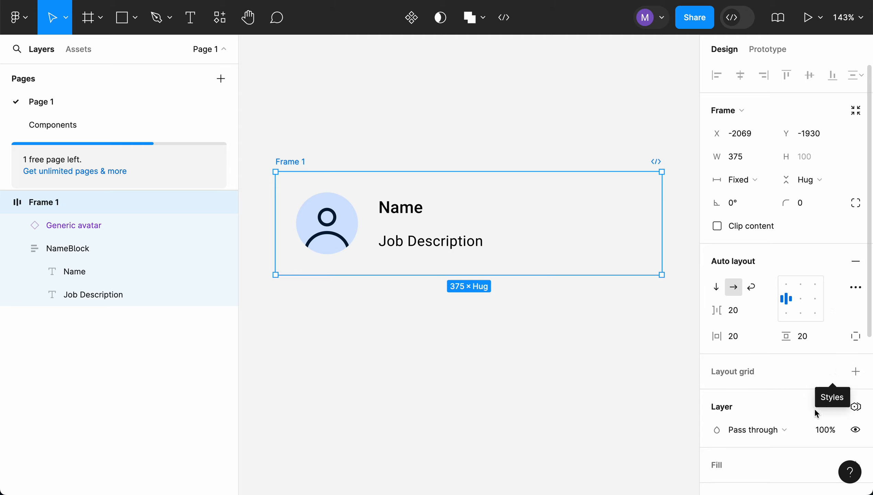
scroll(814, 408, down, 5)
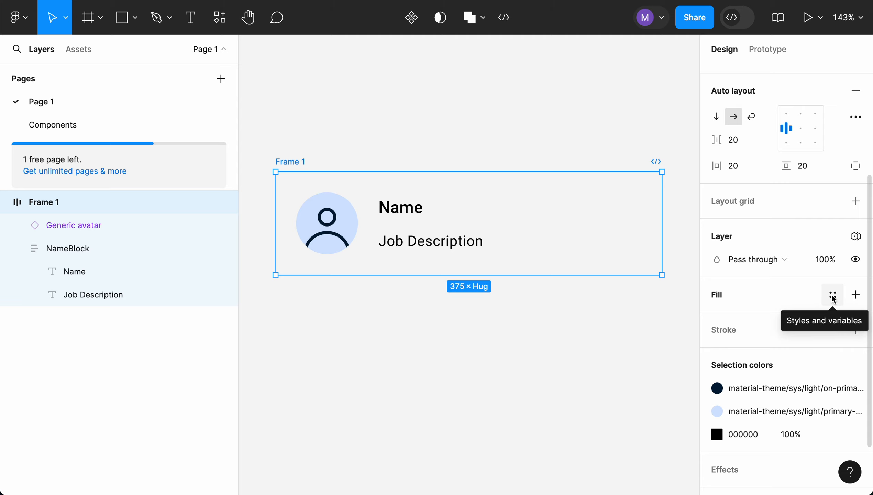
click(834, 298)
scroll(636, 365, down, 3)
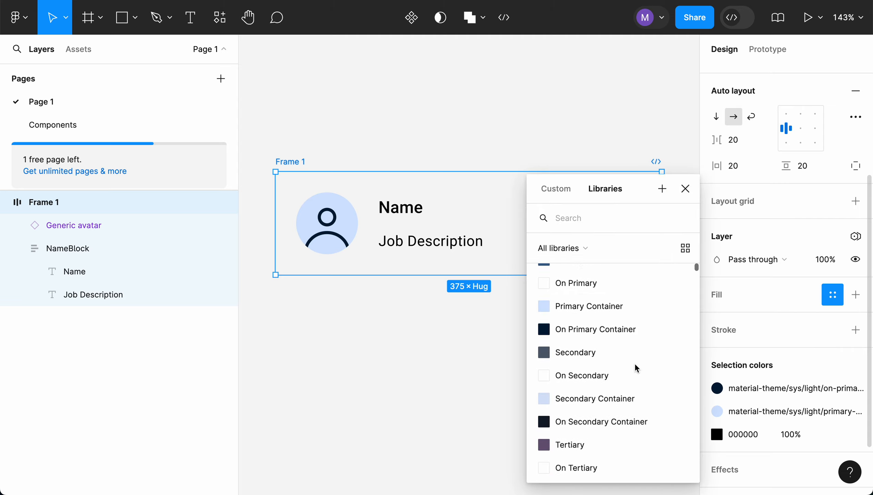
scroll(635, 365, down, 8)
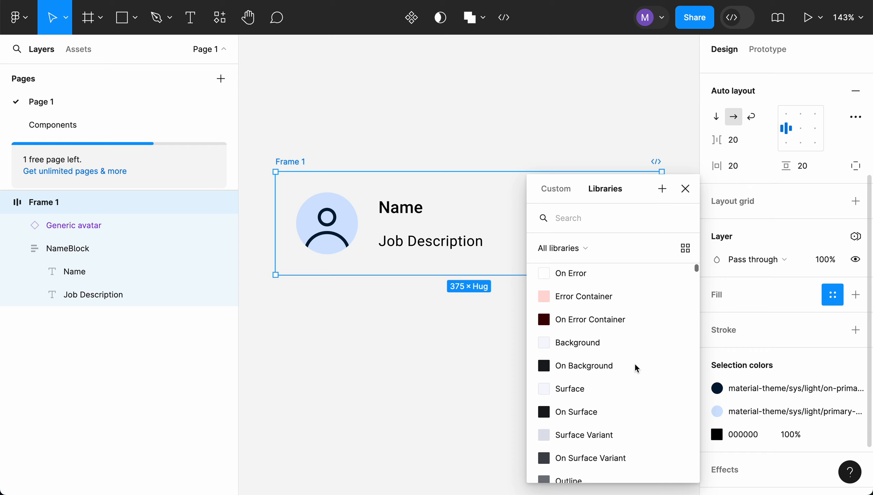
scroll(634, 363, down, 1)
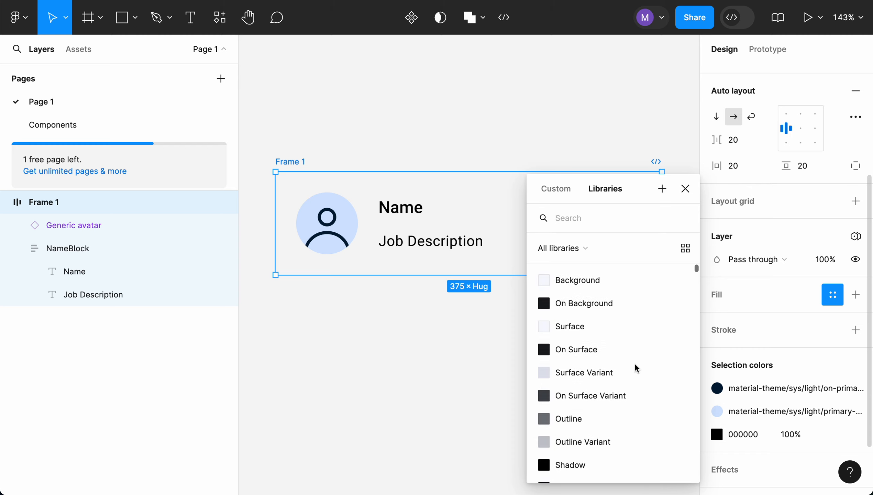
click(575, 327)
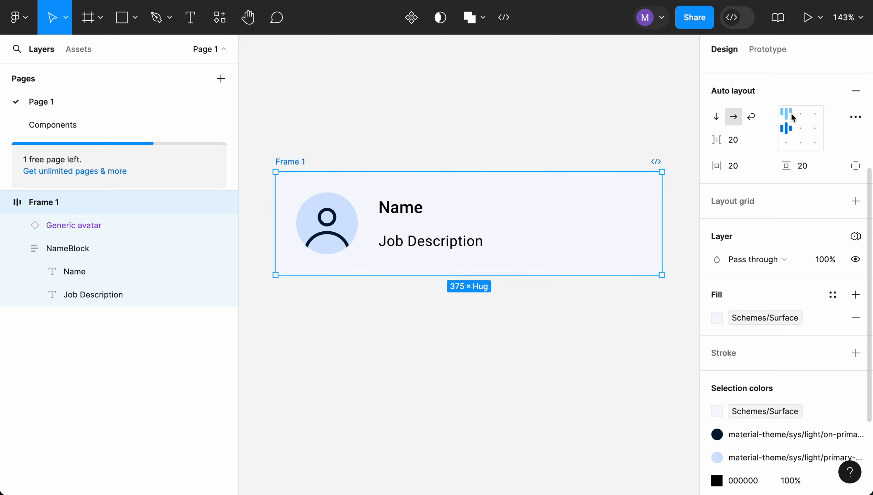
- Set the outer frame's corner radius to 20
scroll(796, 155, up, 5)
scroll(796, 153, up, 3)
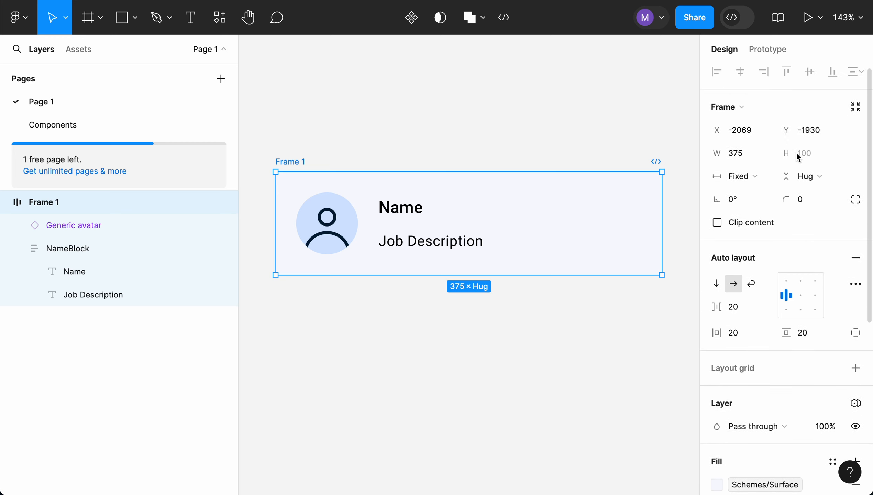
click(802, 199)
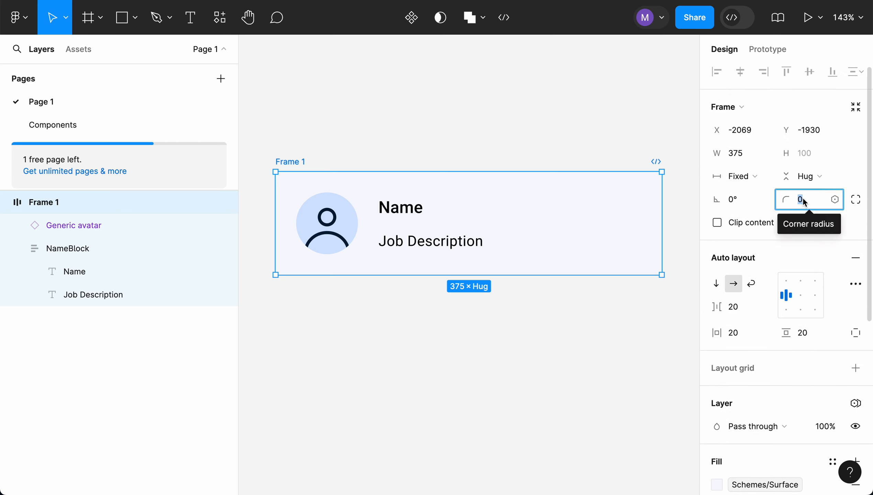
text(20)
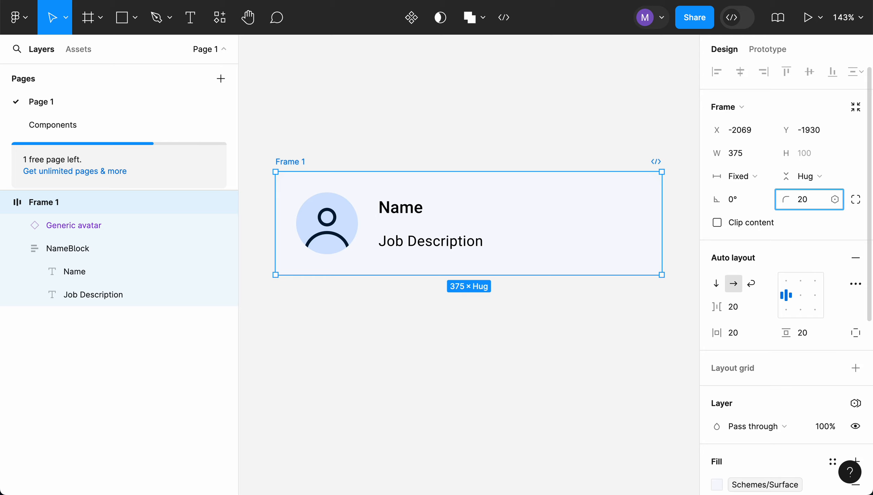
click(588, 329)
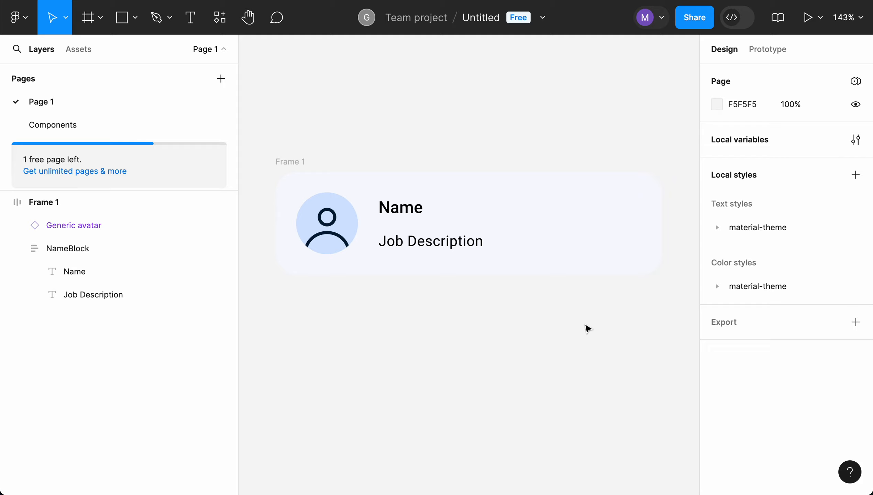
click(296, 165)
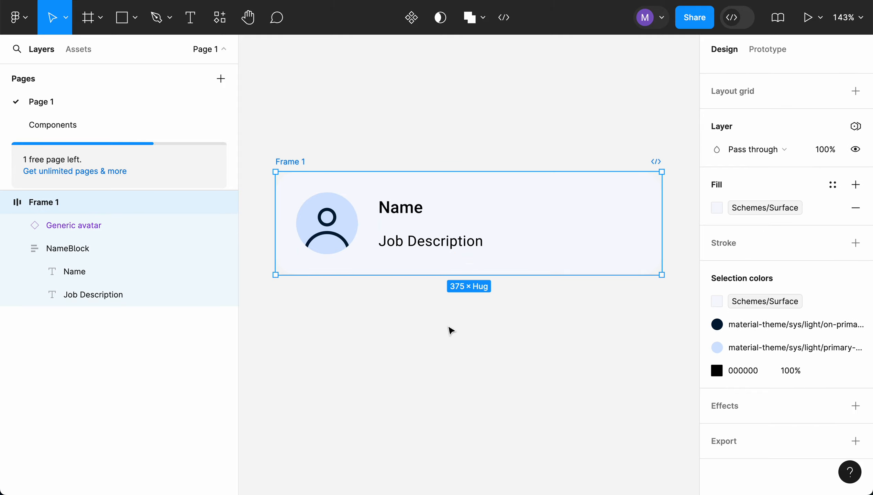
click(446, 343)
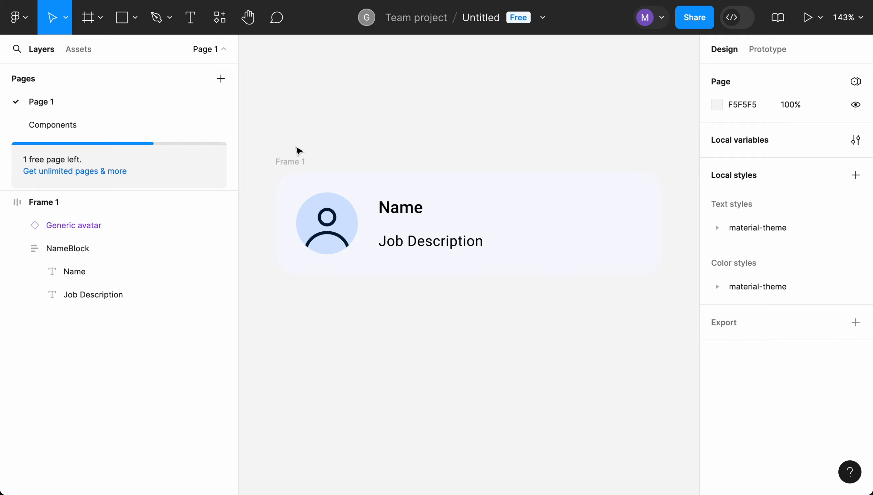
click(293, 162)
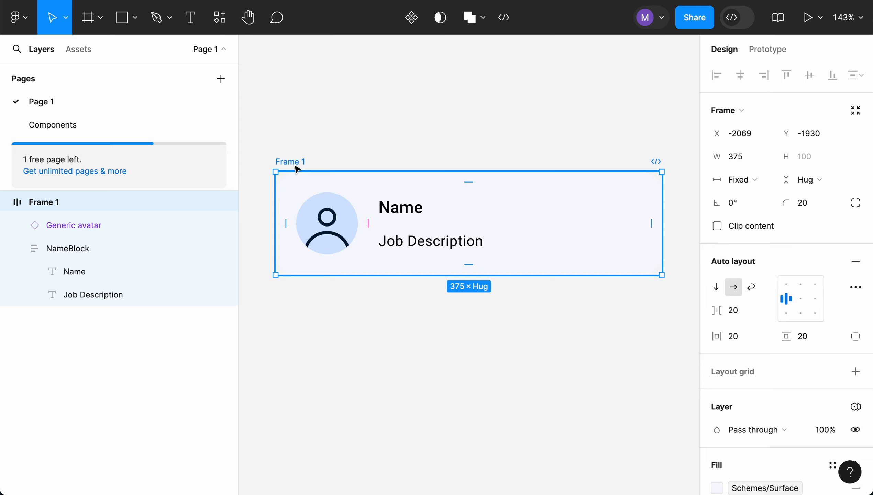
click(753, 180)
click(753, 179)
click(535, 355)
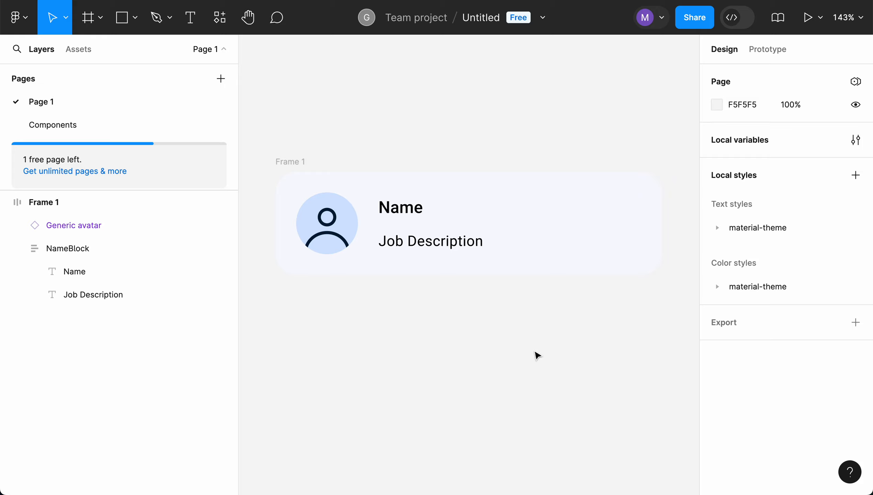
- Rename the outer frame as NameTag and convert it into a component
click(298, 164)
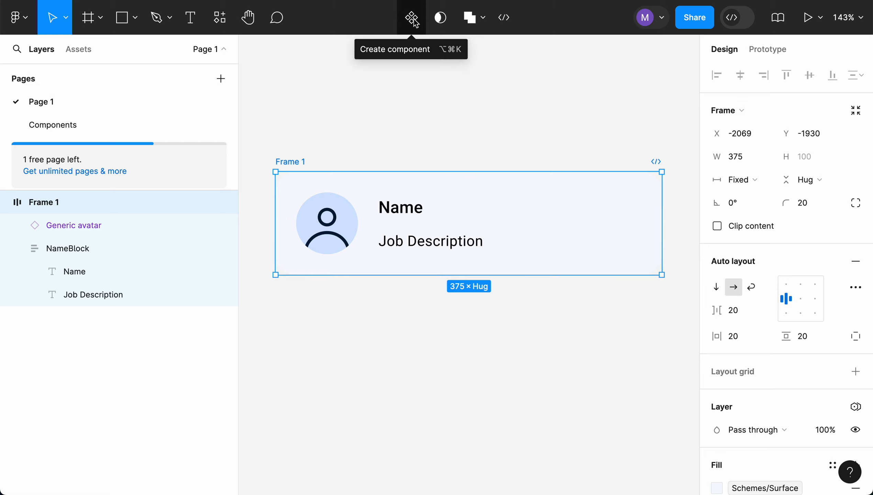
double_click(61, 203)
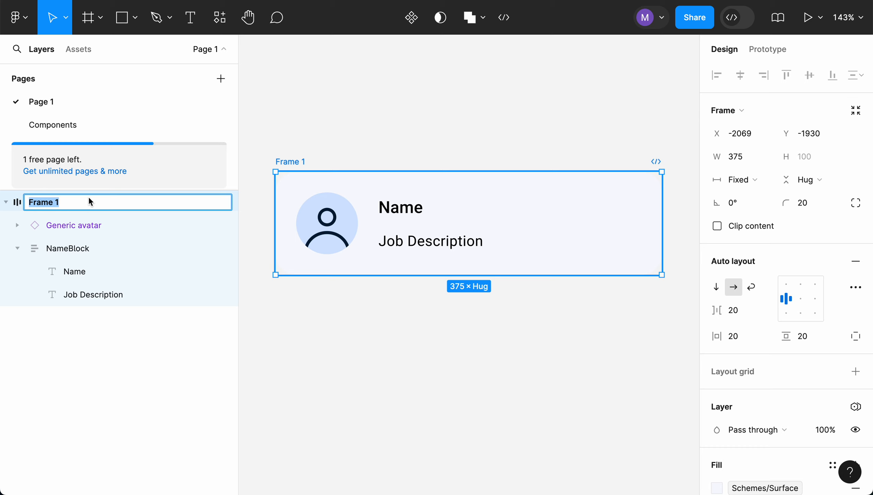
text(Named)
key(BackSpace)
text(Tag)
key(Return)
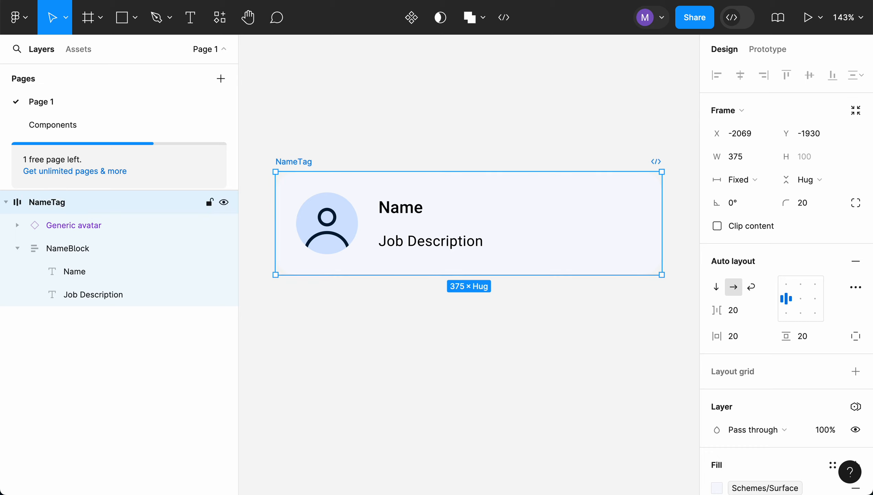
click(411, 19)
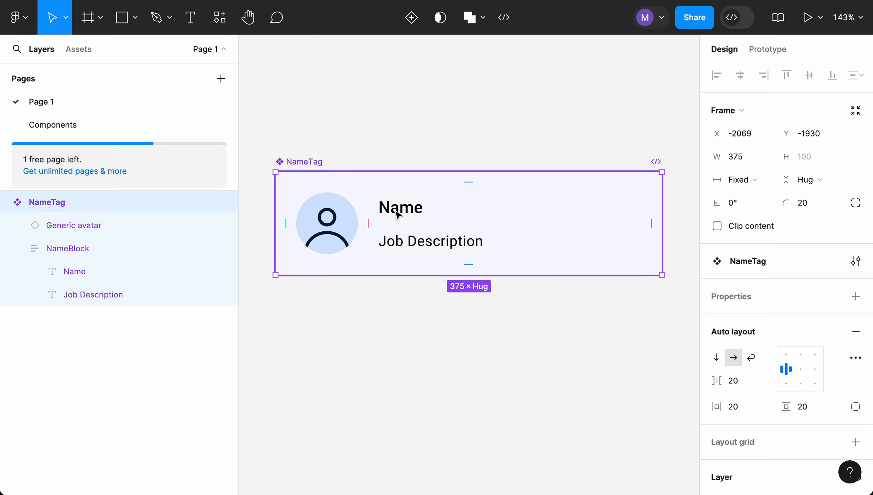
- Create a text property named Name on the name text, with the value John Doe
click(102, 274)
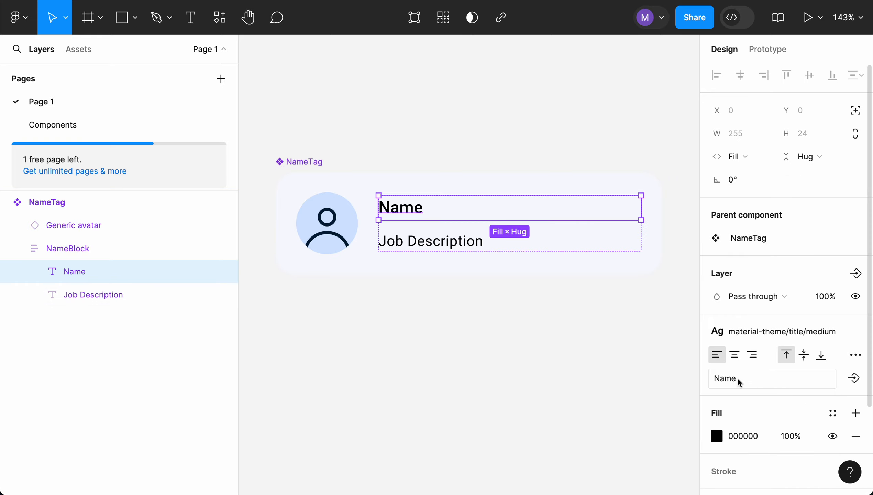
click(857, 381)
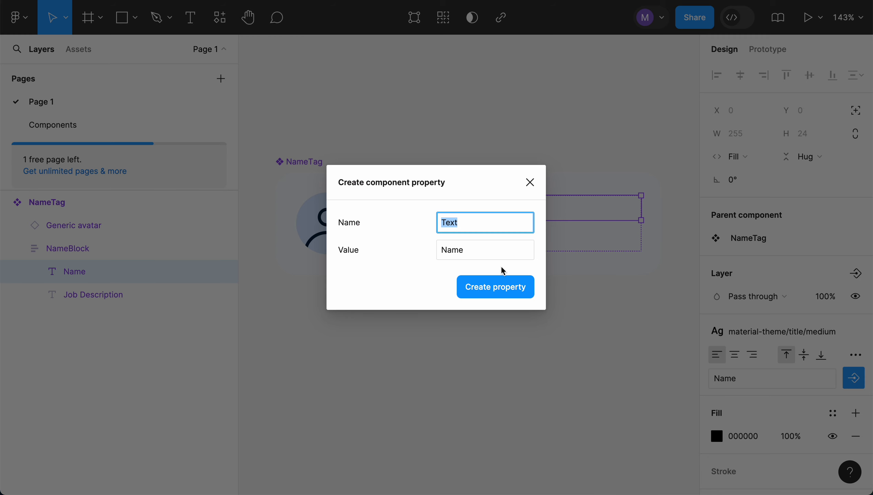
text(Name)
double_click(467, 252)
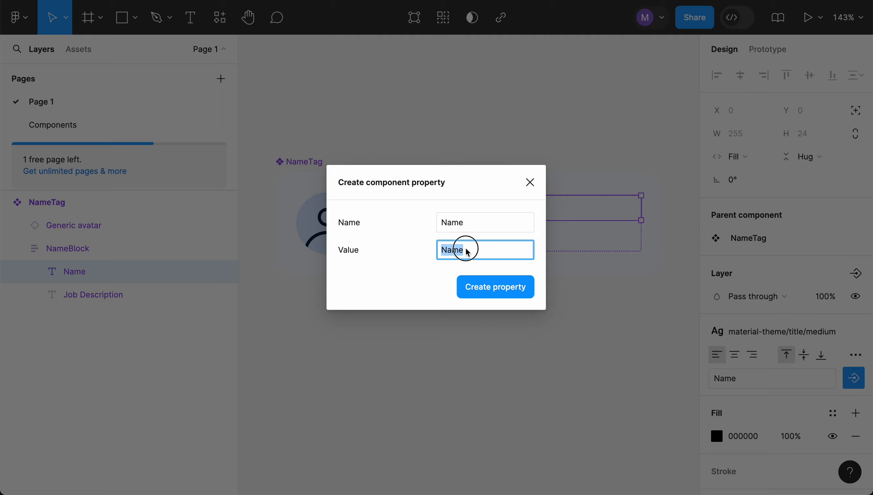
text(John Doe)
click(507, 294)
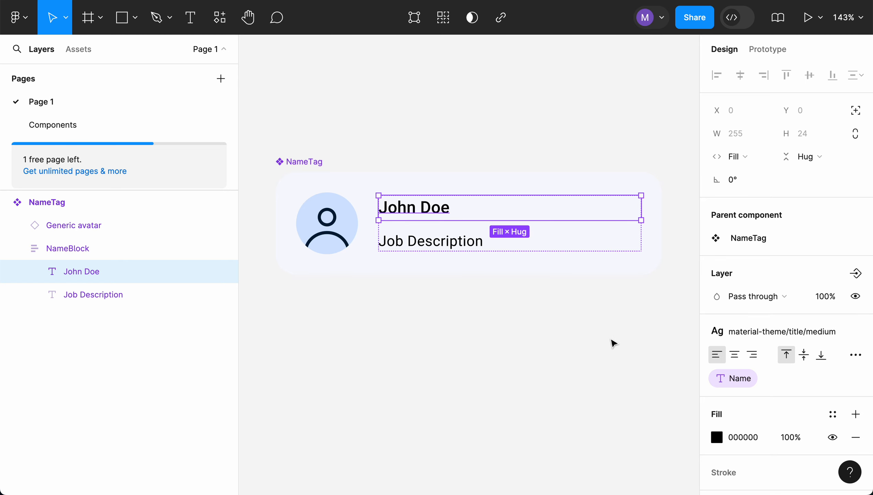
- Create a text property named Job Description on the job description text, with the value Car Mechanic
click(466, 239)
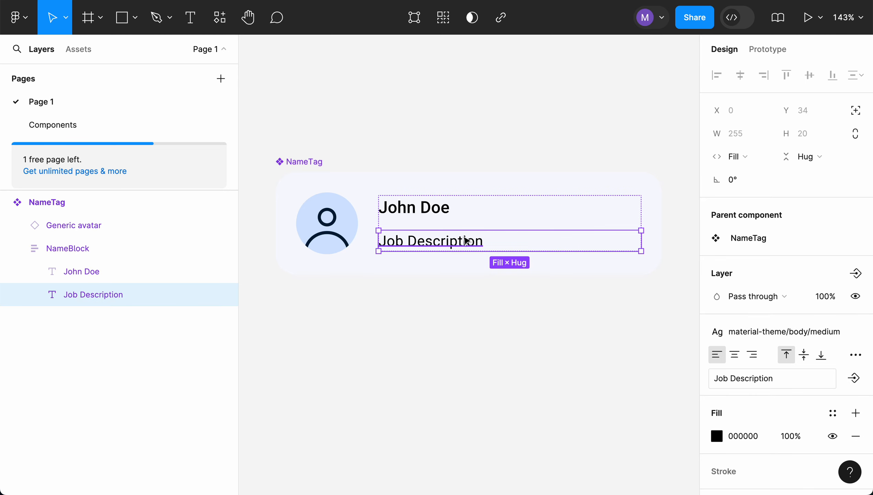
click(854, 378)
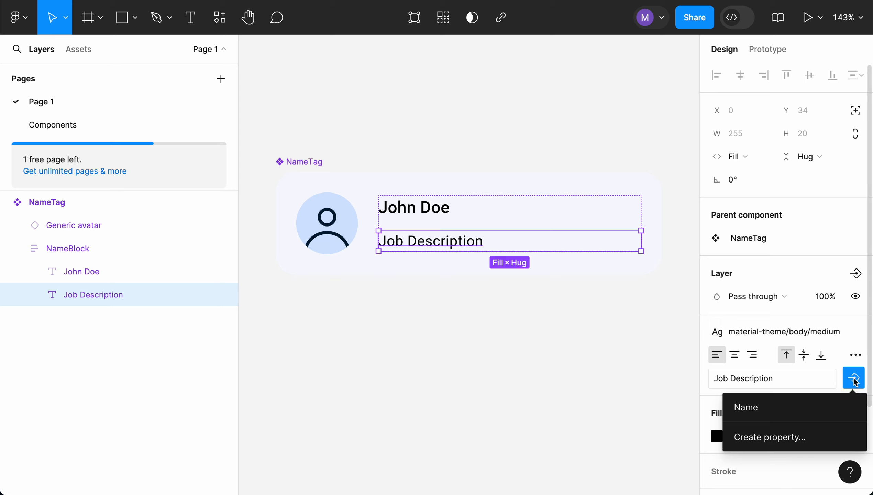
click(761, 436)
double_click(471, 224)
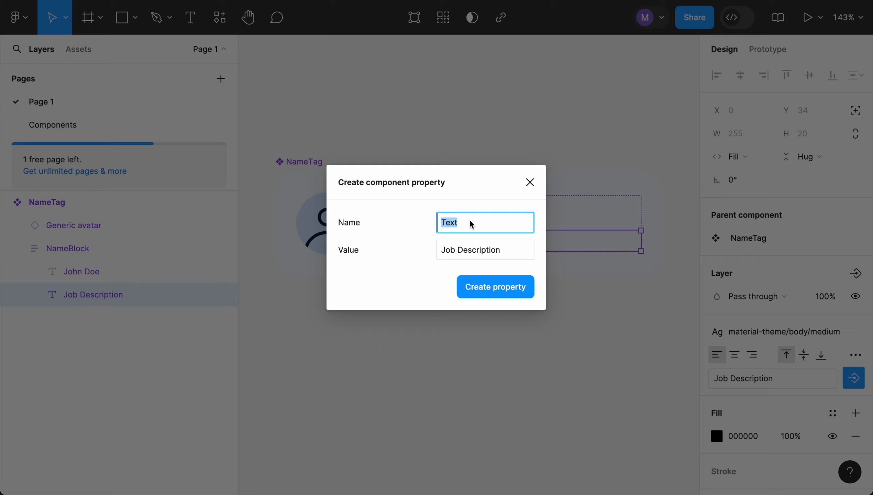
text(Job Description)
click(511, 250)
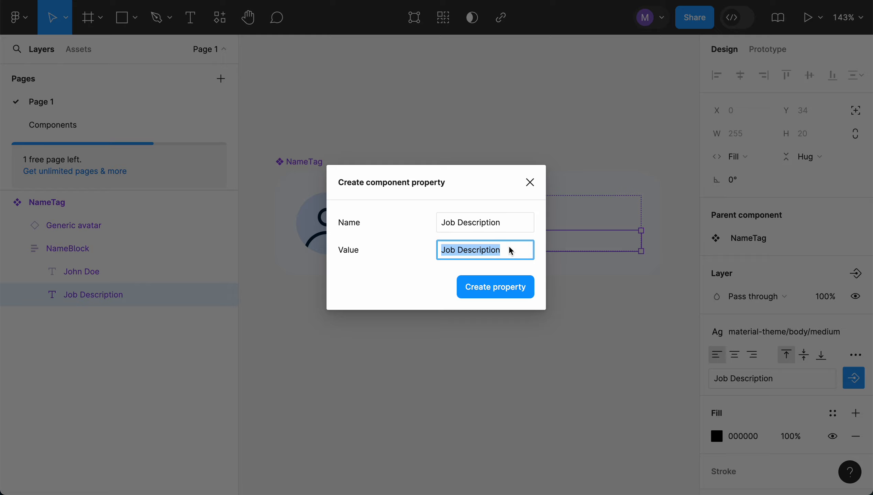
text(Car Mehcanic)
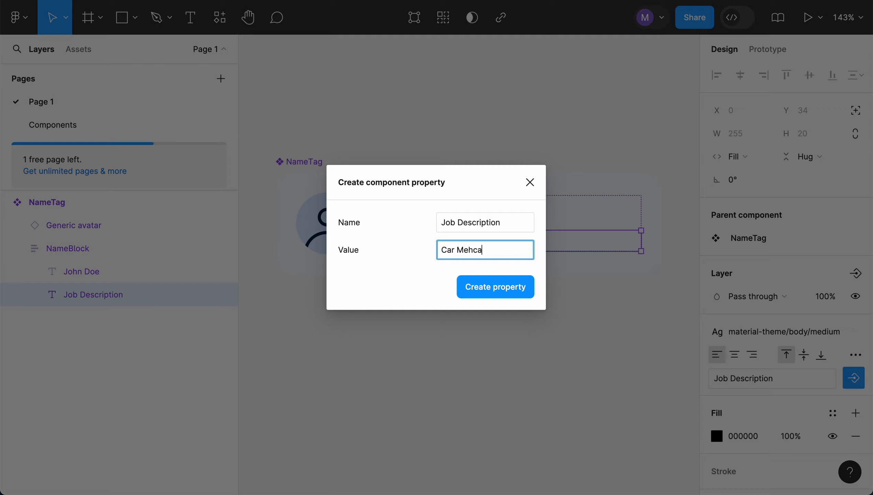
key(BackSpace)
key(BackSpace)
key(BackSpace)
key(BackSpace)
key(BackSpace)
key(BackSpace)
text(chanic)
click(510, 294)
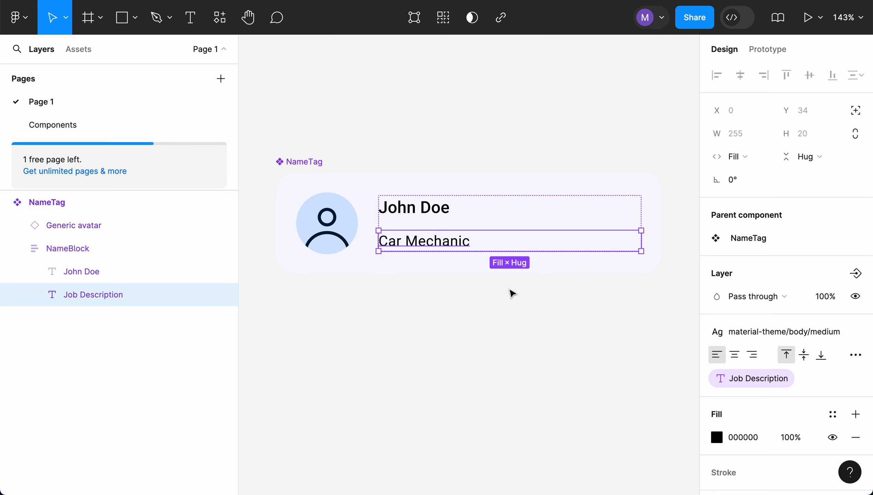
click(554, 310)
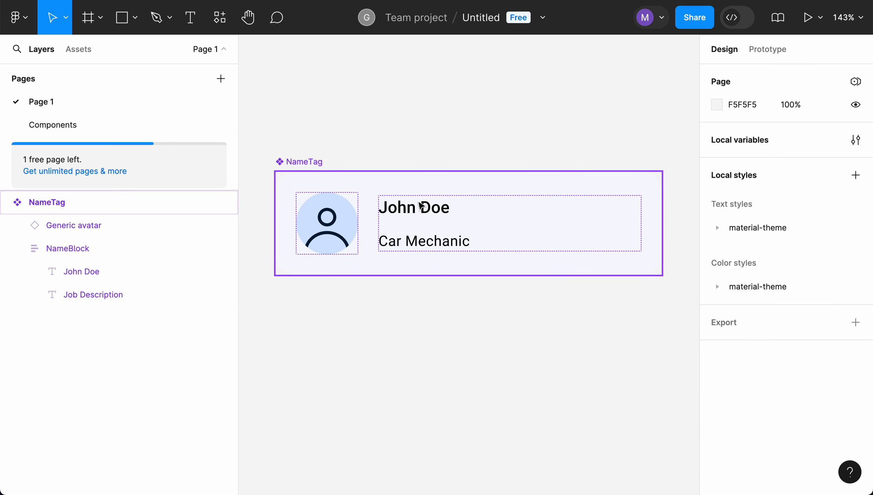
- Move the NameTag component to the Components page, placing it below DemoComponent
click(314, 166)
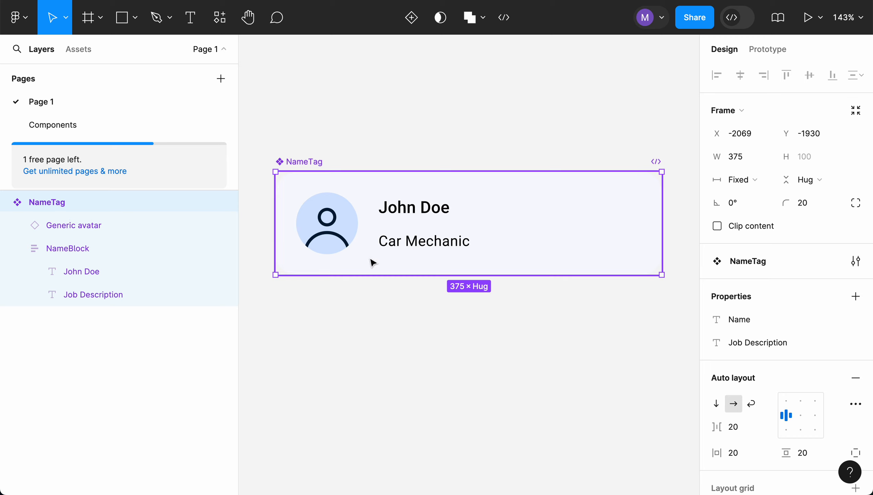
click(312, 161)
key(Delete)
click(83, 126)
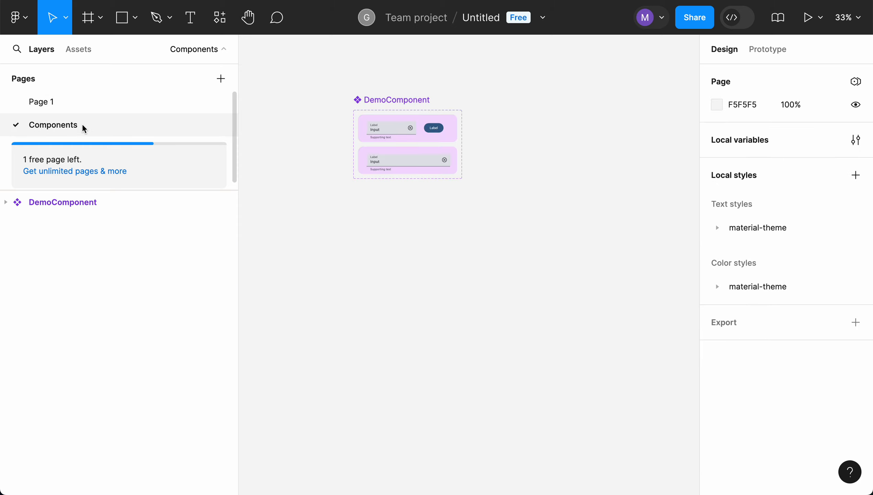
click(402, 236)
key(super+v)
drag(485, 265, 413, 221)
click(398, 277)
- Return to Page 1 and place a NameTag instance from the local components onto the canvas
click(6, 202)
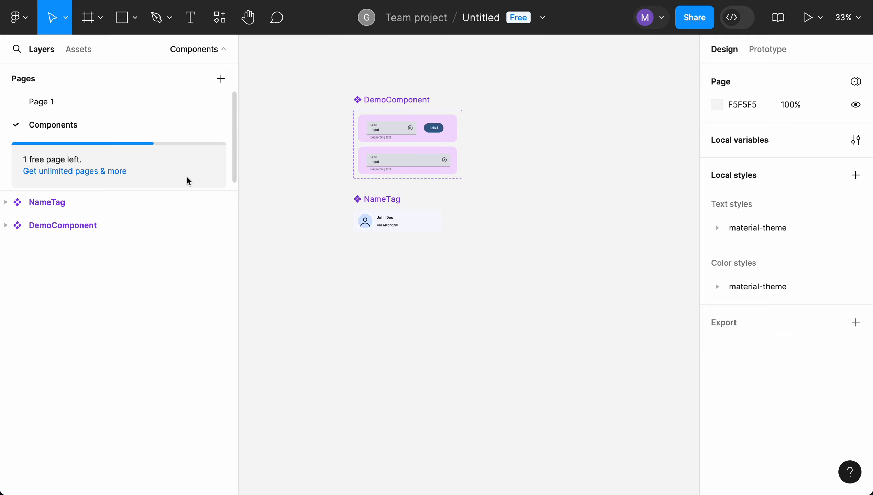
click(45, 104)
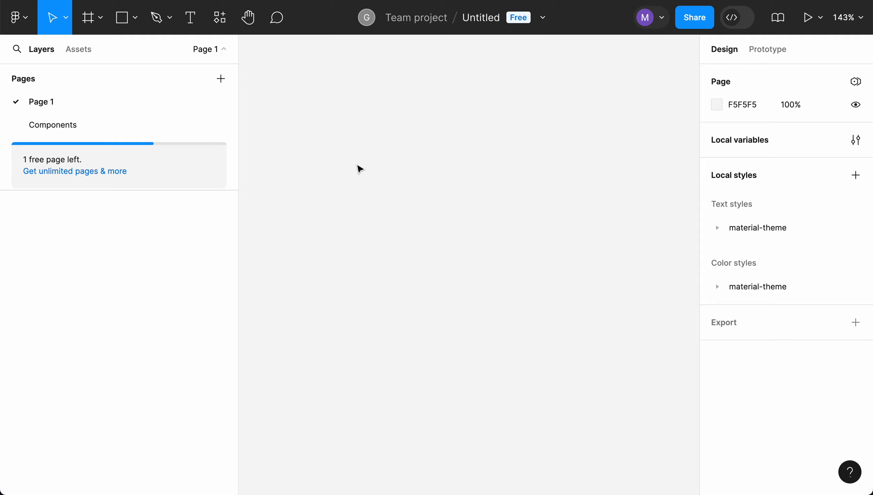
click(80, 52)
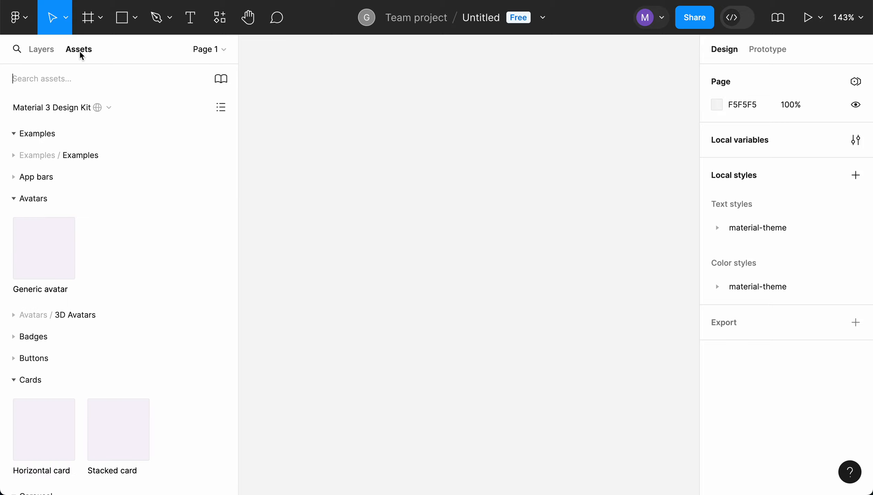
click(108, 107)
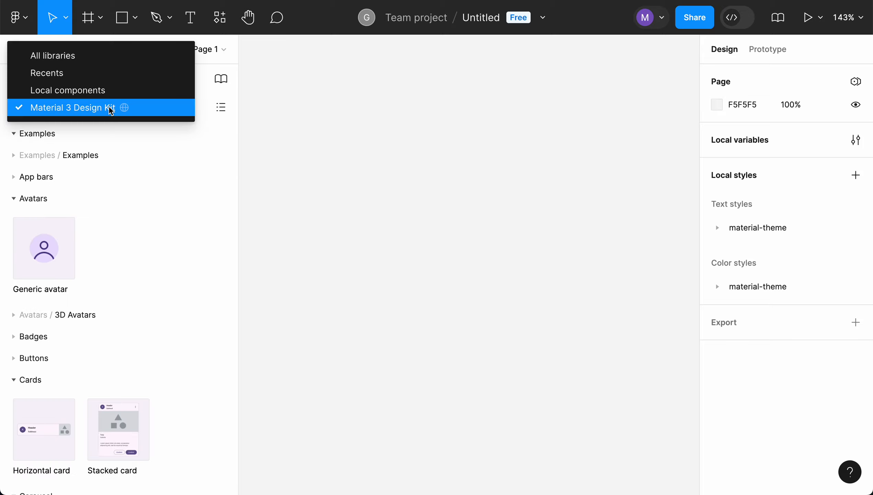
click(99, 95)
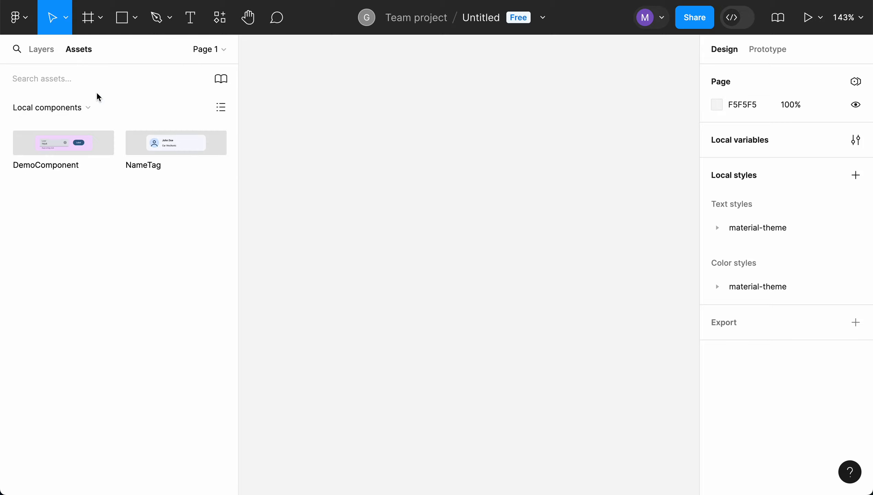
click(176, 145)
drag(176, 145, 421, 180)
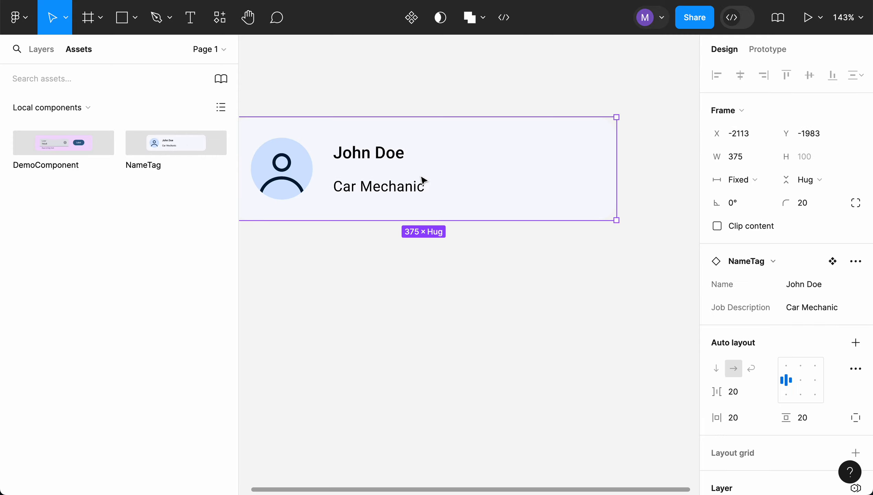
- Duplicate the NameTag instance to make three copies stacked vertically
scroll(455, 225, down, 3)
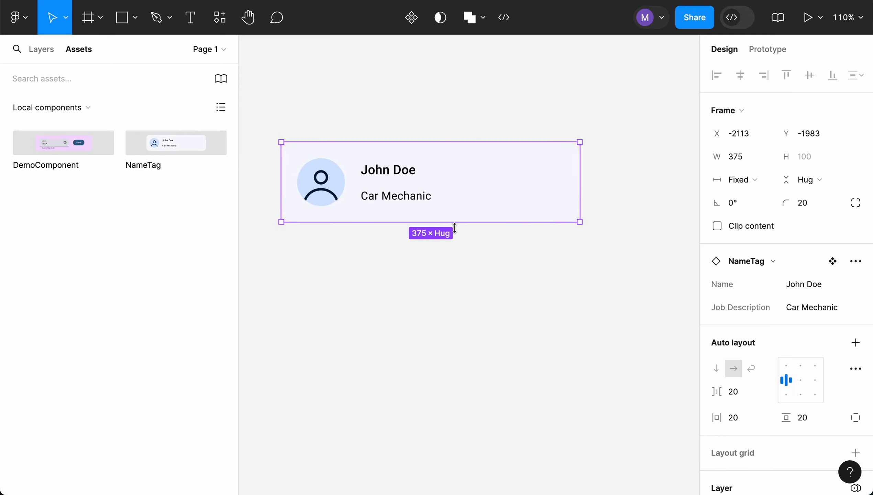
click(419, 285)
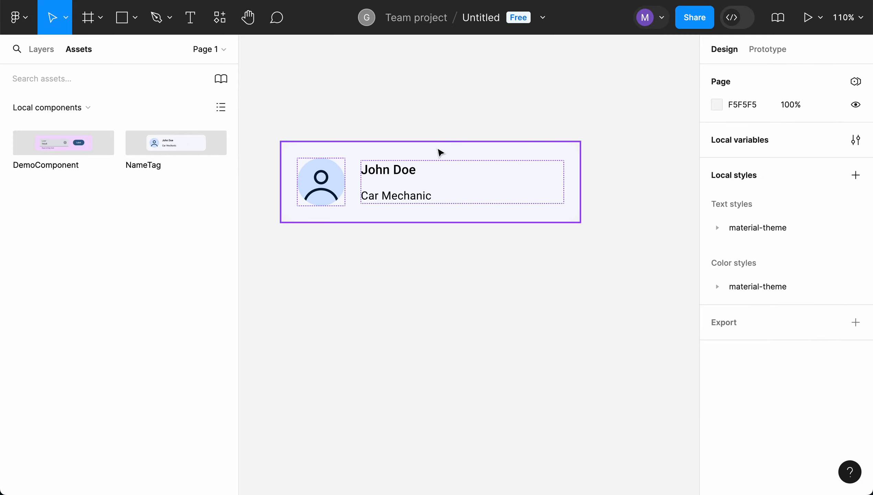
click(438, 150)
drag(438, 150, 477, 352)
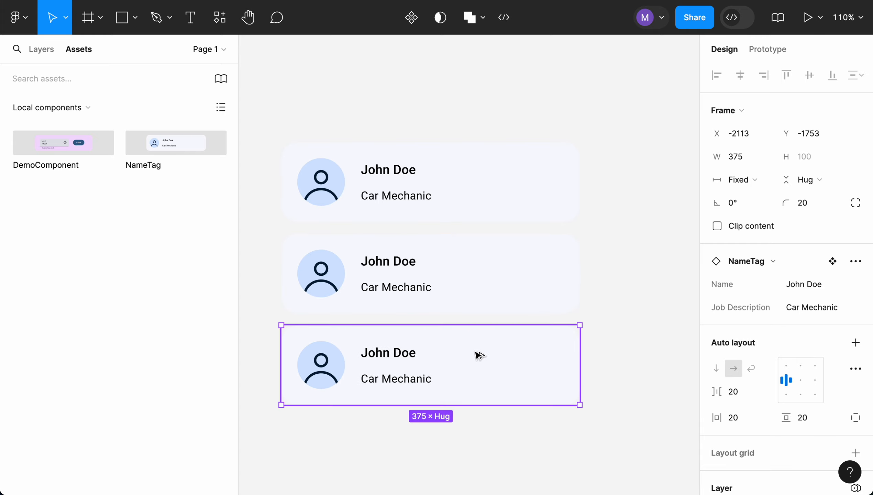
- Set the second instance's Name property to Jane Doe
click(515, 195)
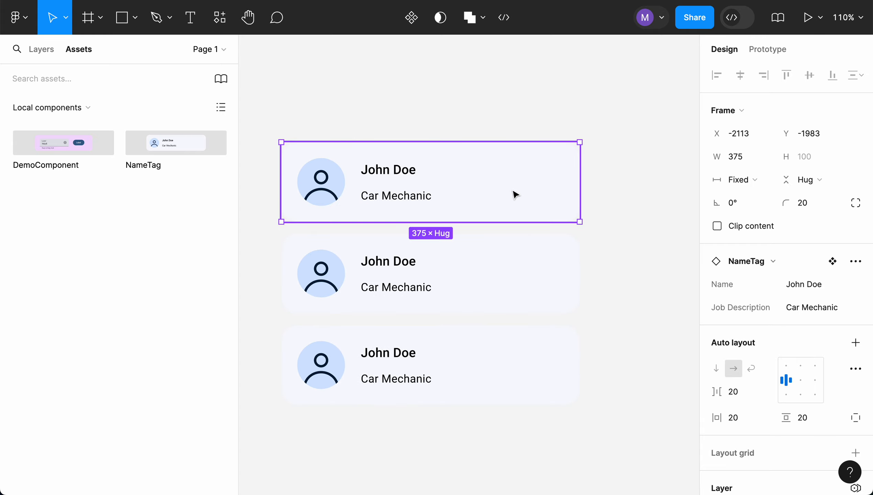
click(511, 255)
click(510, 347)
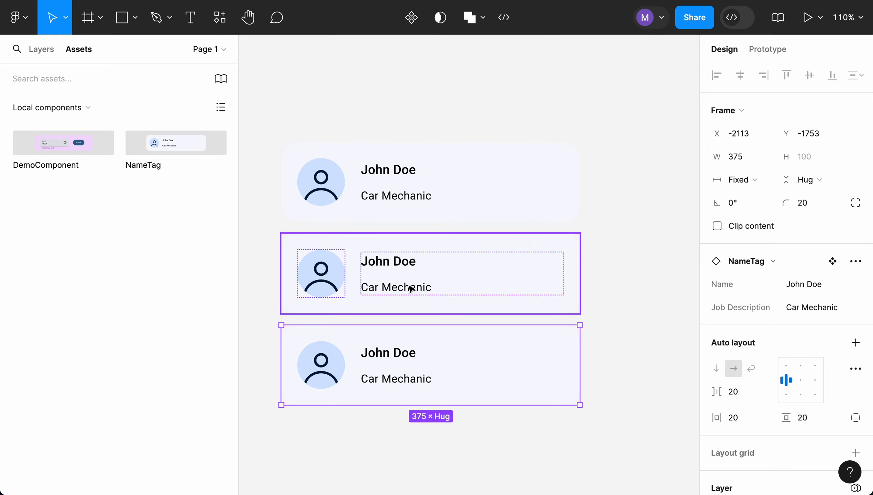
click(421, 267)
click(792, 285)
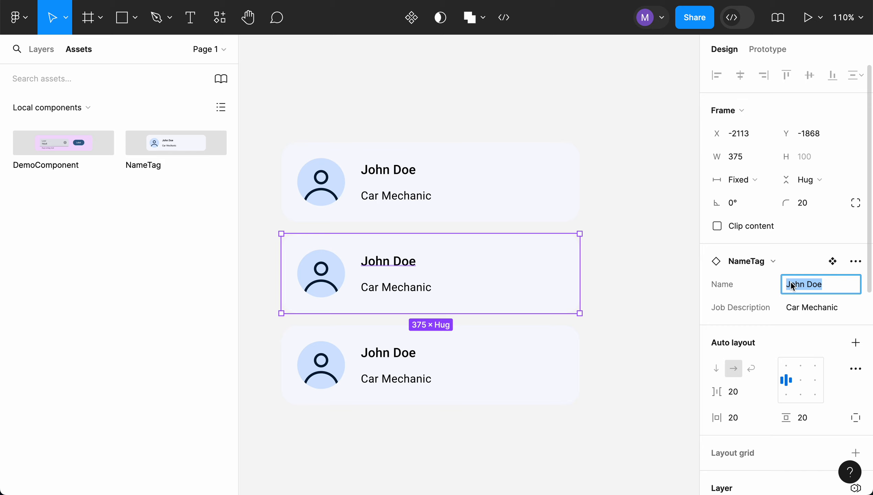
key(Left)
key(shift+Right)
key(shift+Right)
key(shift+Right)
key(shift+Right)
text(Jane)
- Set the second instance's Job Description property to Astronaut
click(810, 310)
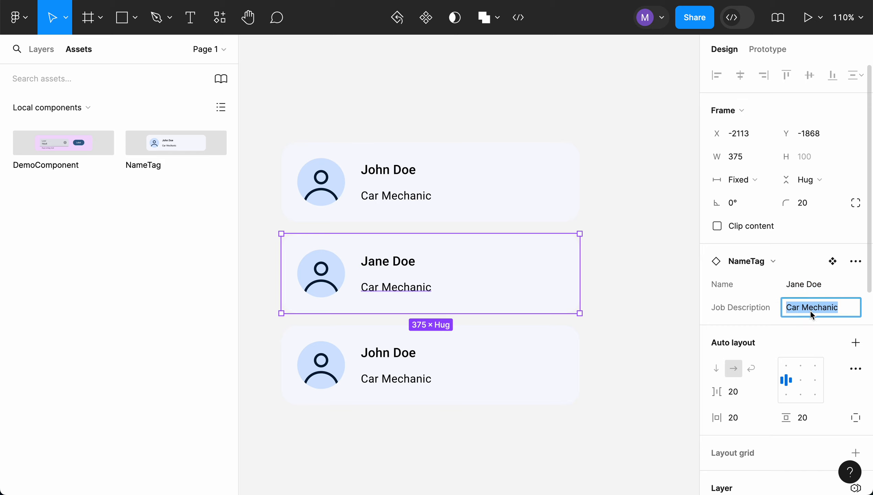
text(Astronaut)
click(423, 357)
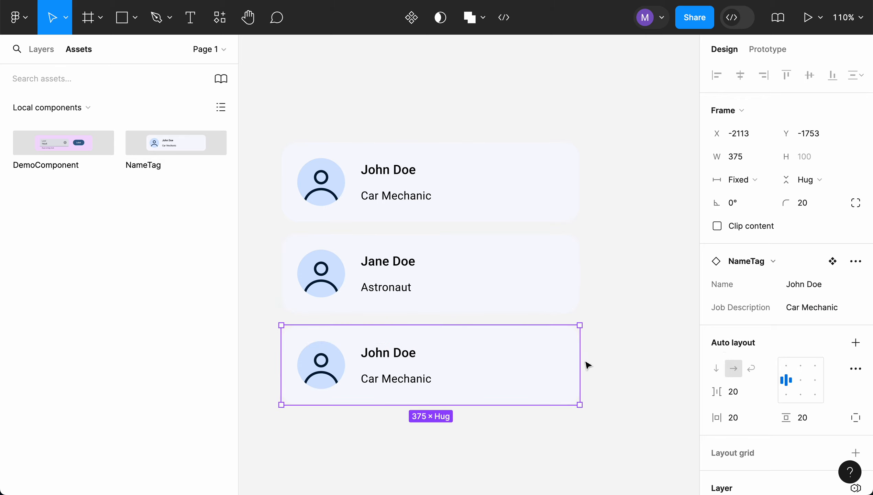
- Set the third instance's Name property to Jim Doe
click(815, 289)
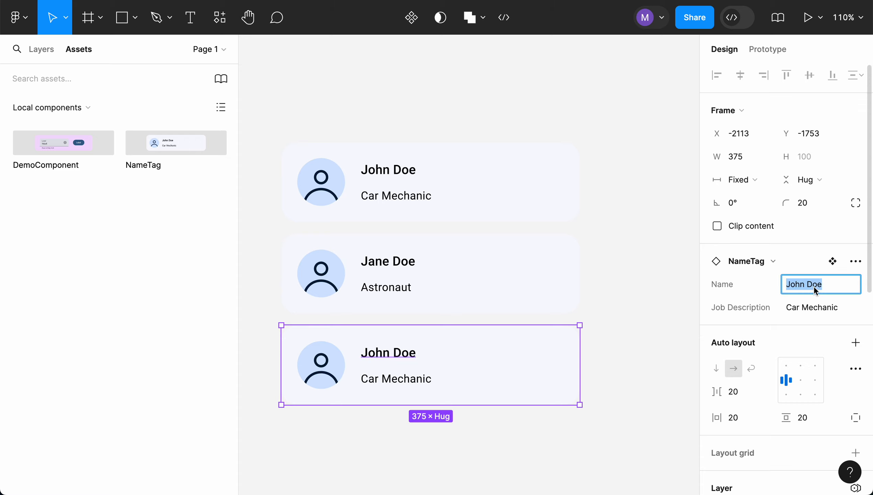
key(shift+Right)
key(shift+Right)
key(shift+Right)
key(shift+Right)
text(Jim)
- Set the third instance's Job Description property to Doctor
click(821, 308)
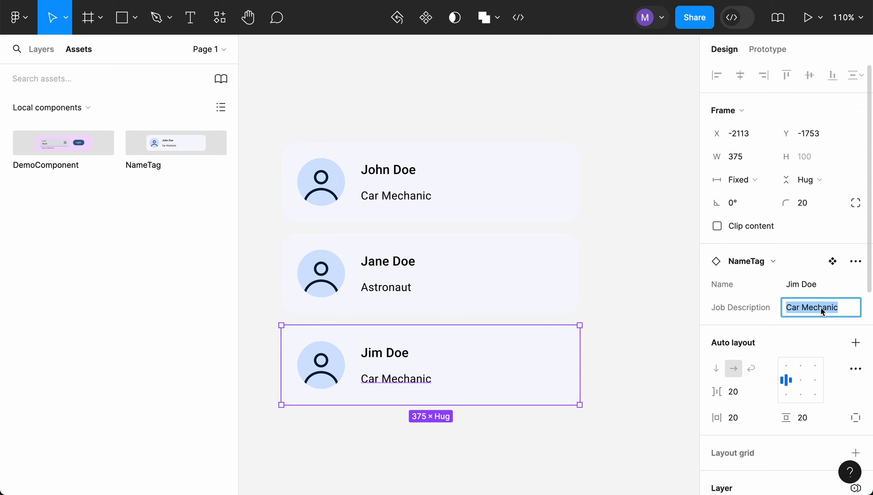
text(Doctor)
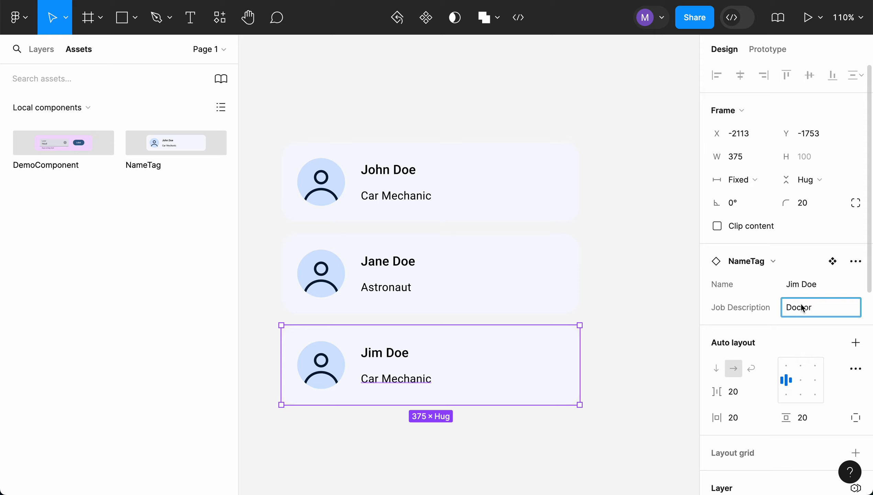
click(655, 299)
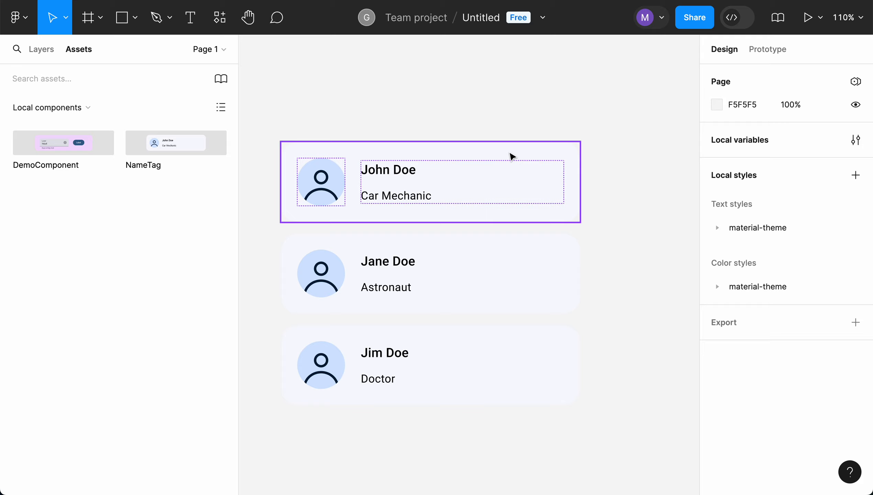
- Select each NameTag instance in turn to review its property values, then deselect
click(506, 257)
click(501, 347)
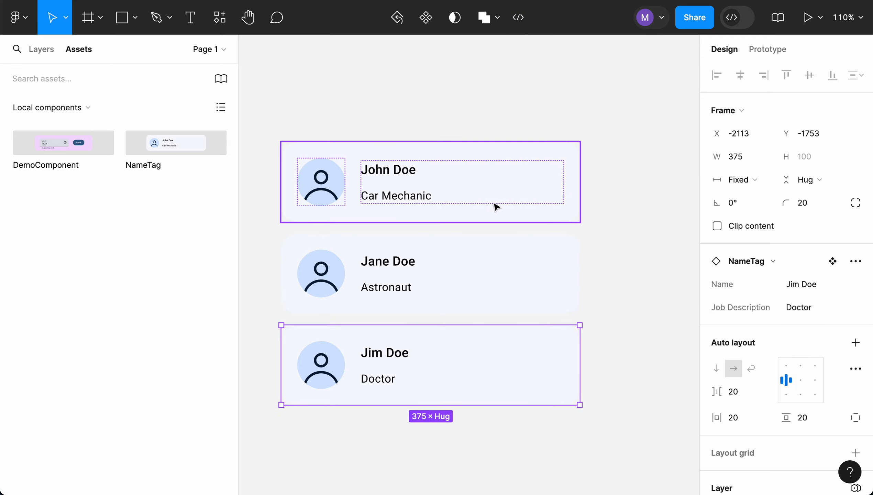
click(495, 204)
click(485, 253)
click(481, 333)
click(645, 191)
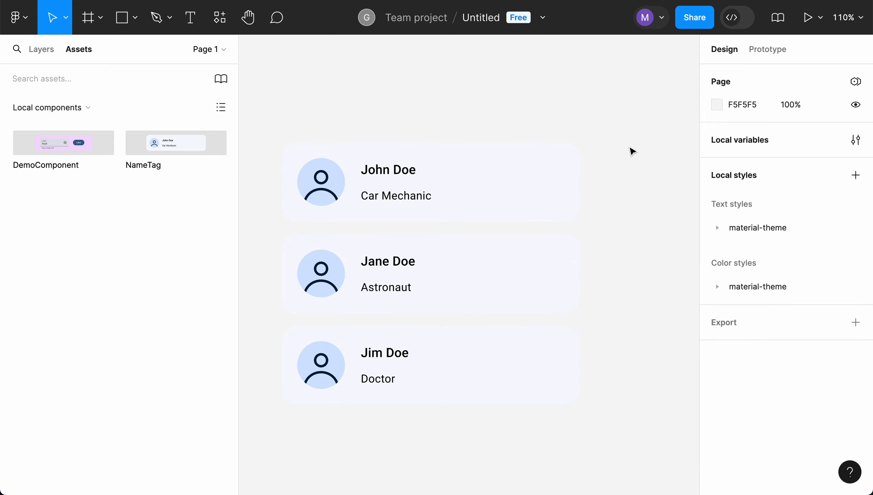